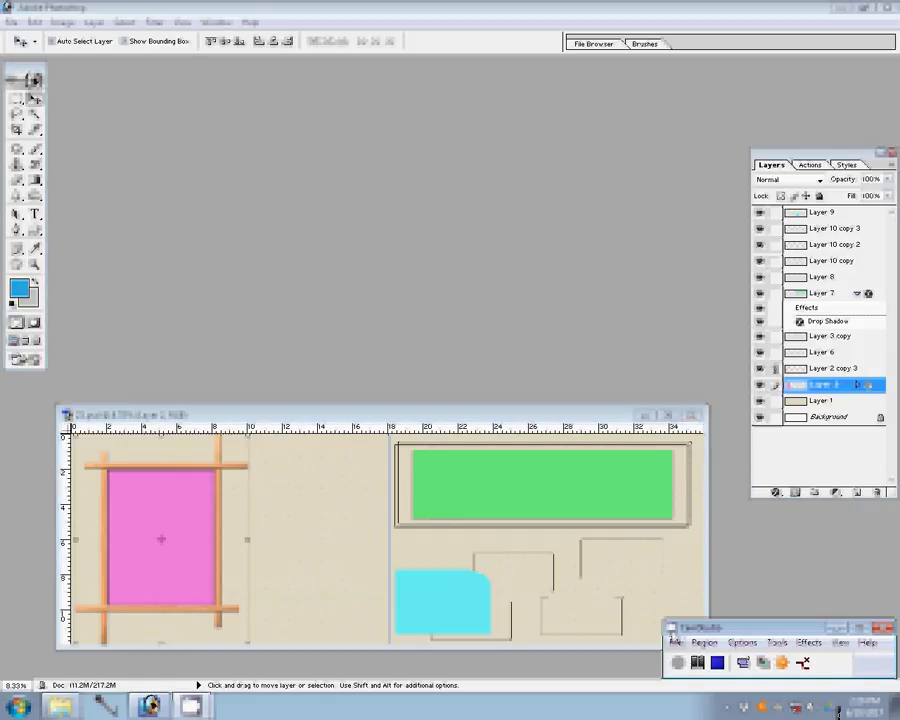
# Select four wedding photos in the camera folder and drag them into Photoshop to open them.
pyautogui.hotkey('alt', 'Tab')
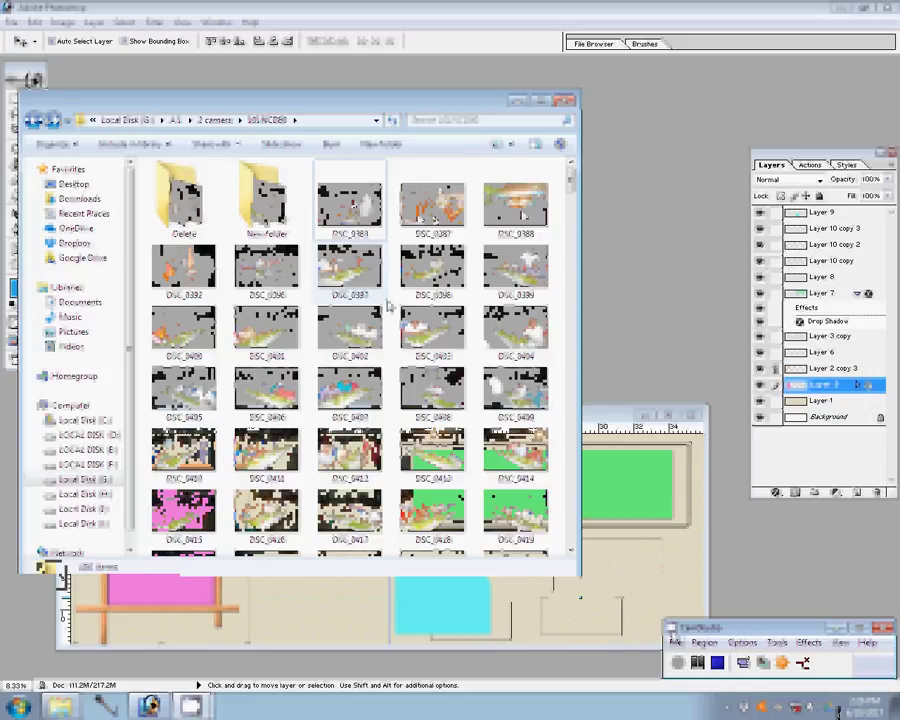
pyautogui.keyDown('shift'); pyautogui.click(517, 233); pyautogui.keyUp('shift')
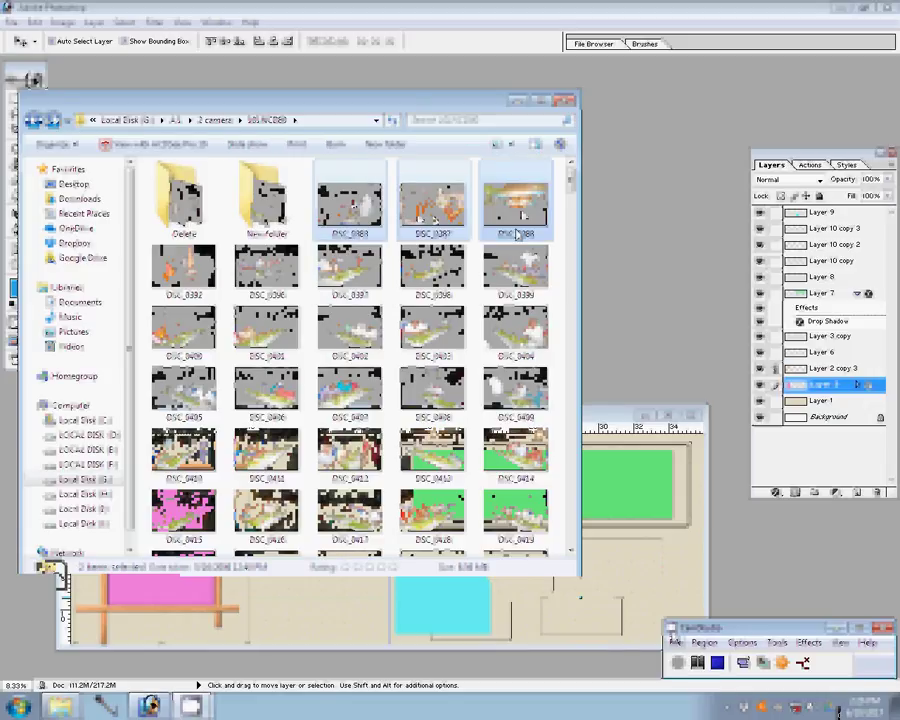
pyautogui.keyDown('ctrl'); pyautogui.click(185, 270); pyautogui.keyUp('ctrl')
pyautogui.moveTo(568, 187); pyautogui.dragTo(572, 197)
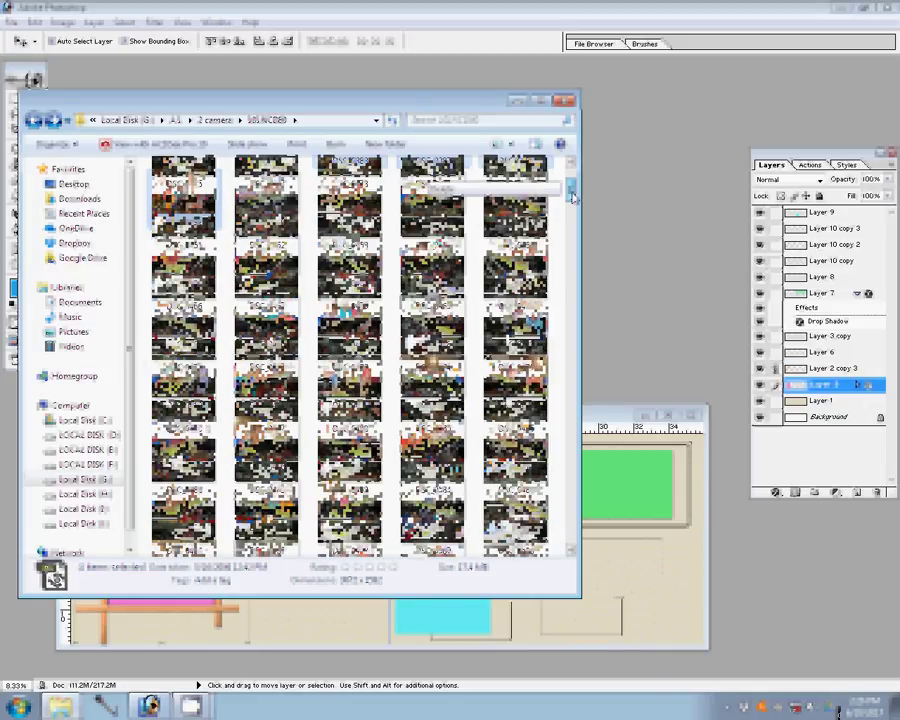
pyautogui.moveTo(572, 197); pyautogui.dragTo(586, 292)
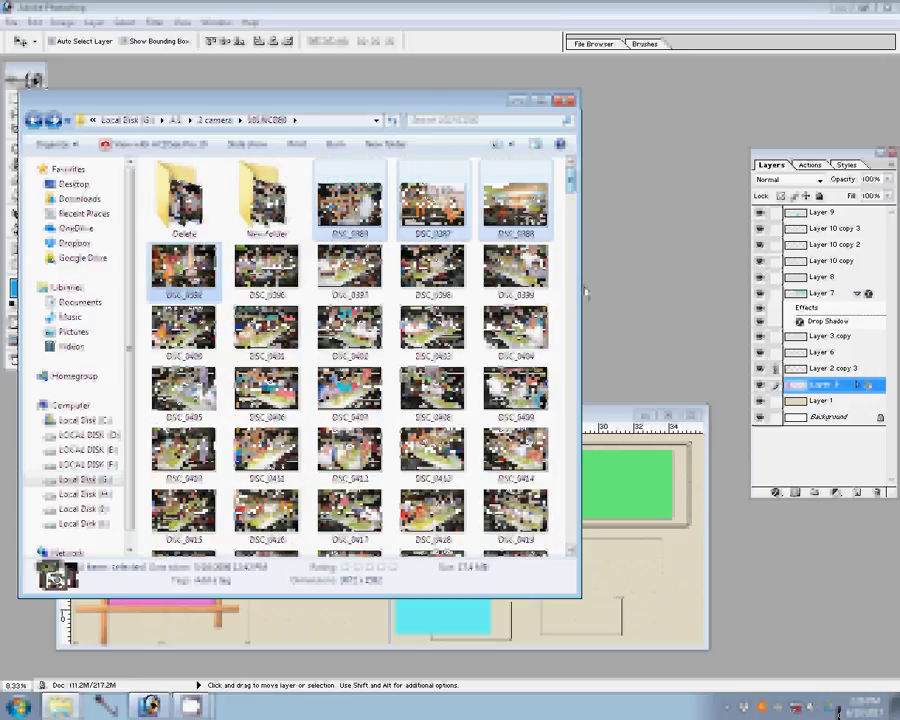
pyautogui.moveTo(515, 205); pyautogui.dragTo(655, 178)
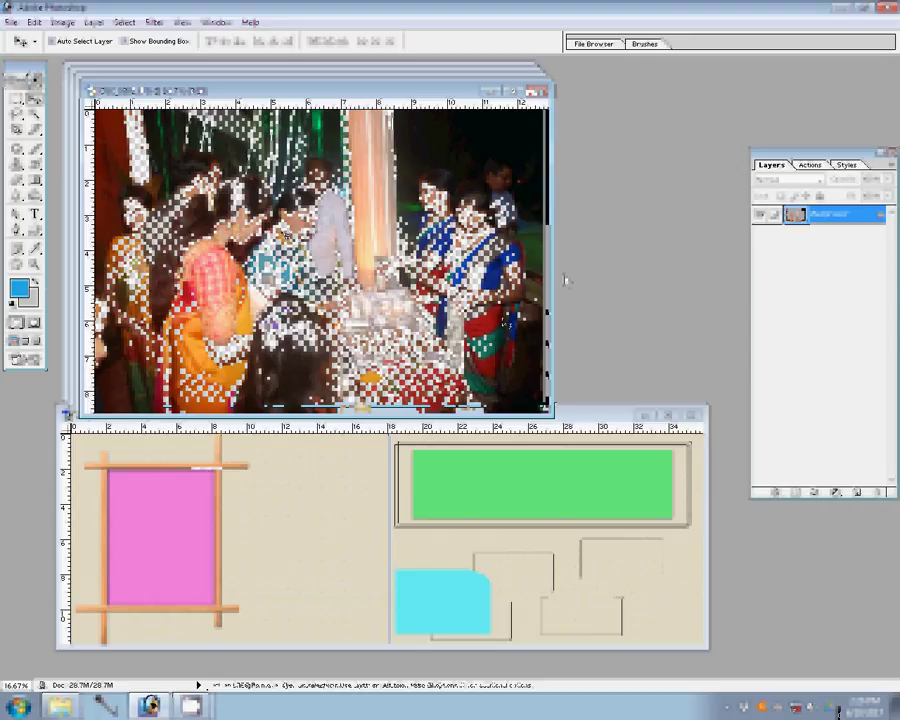
# Resize the first party photo to 8 inches wide.
pyautogui.hotkey('ctrl', 'alt', 'i')
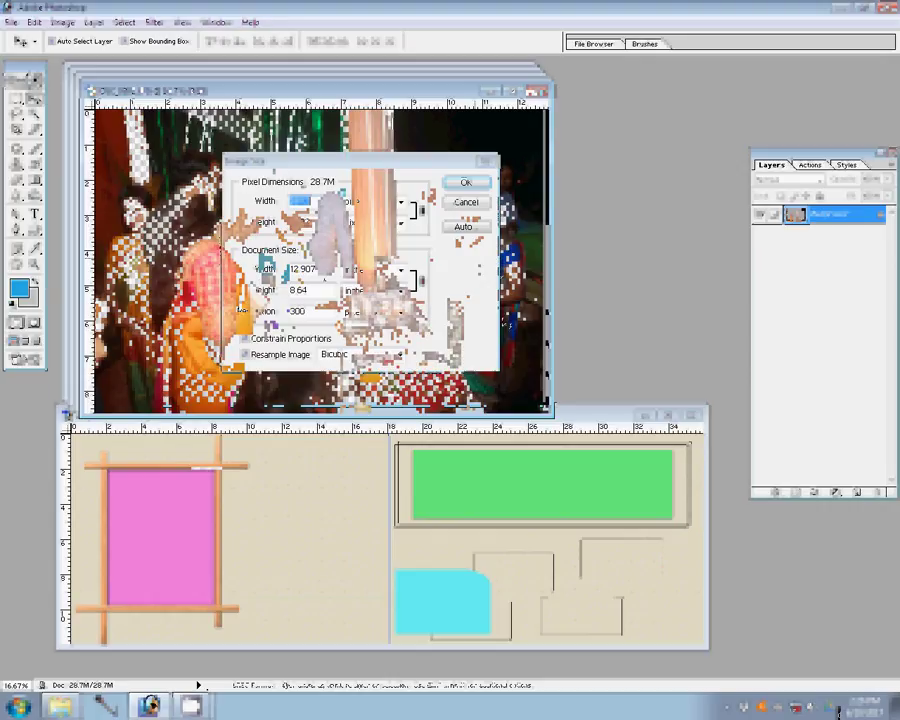
pyautogui.write('8')
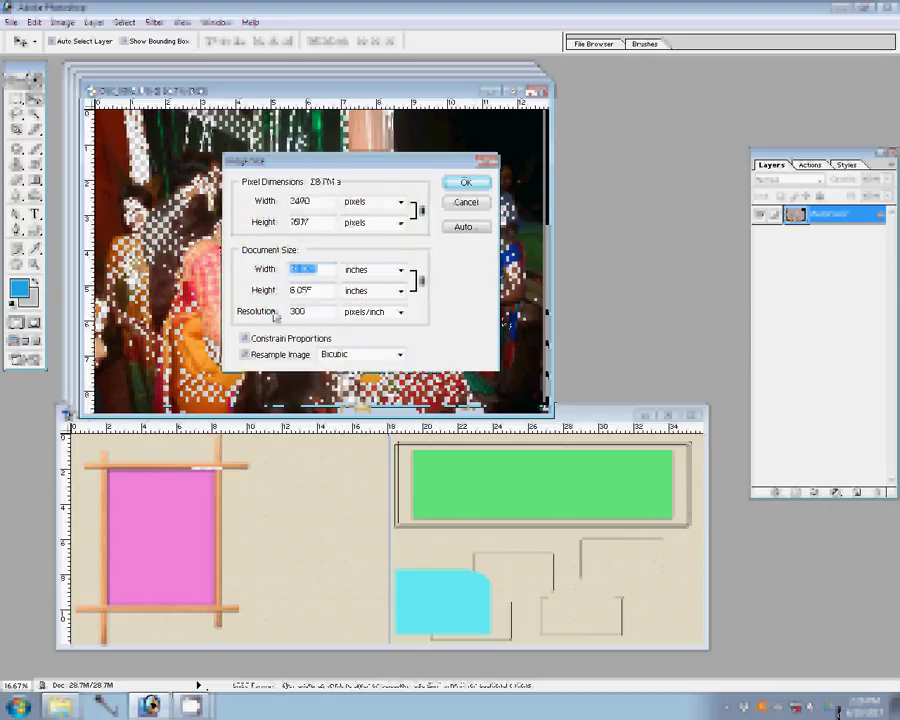
pyautogui.click(466, 184)
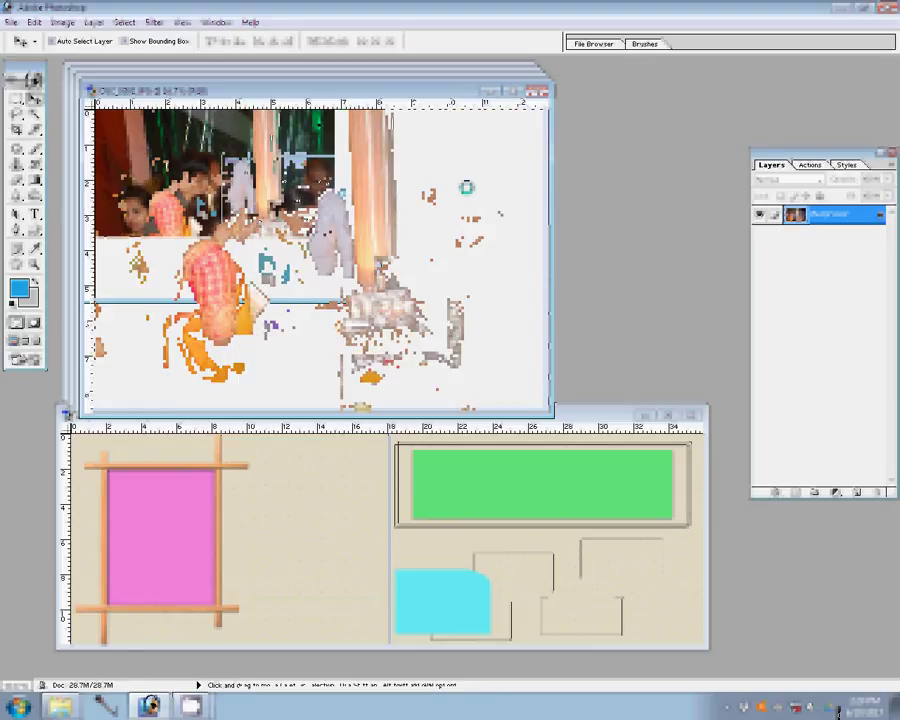
# Drag the photo into the album spread, raise its layer, and position it lower right.
pyautogui.moveTo(557, 548); pyautogui.dragTo(564, 550)
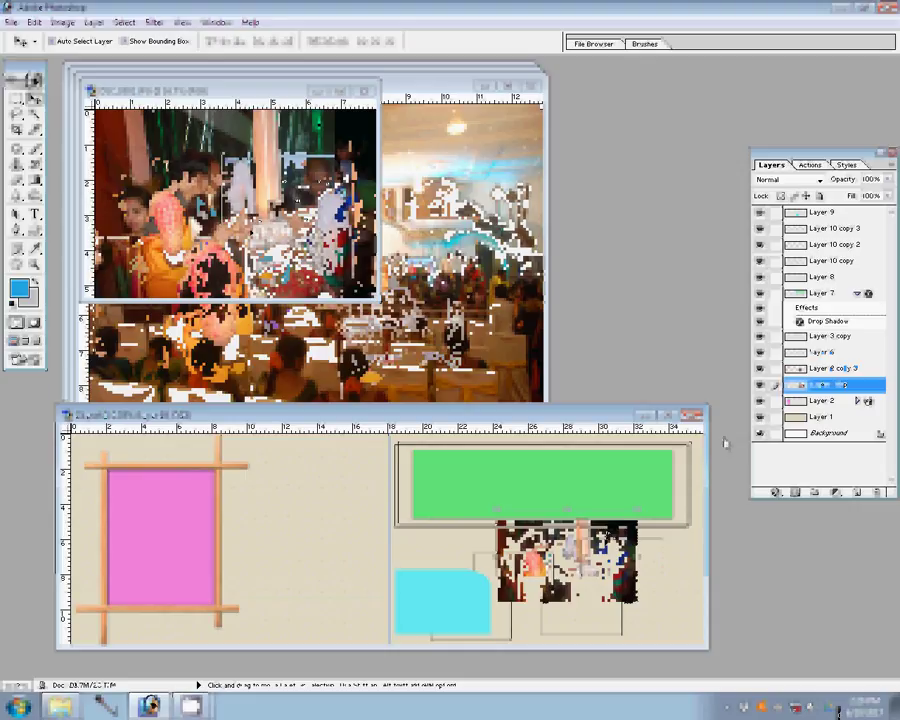
pyautogui.hotkey('ctrl', ']')
pyautogui.hotkey('ctrl', ']')
pyautogui.hotkey('ctrl', ']')
pyautogui.hotkey('ctrl', ']')
pyautogui.hotkey('ctrl', ']')
pyautogui.hotkey('ctrl', ']')
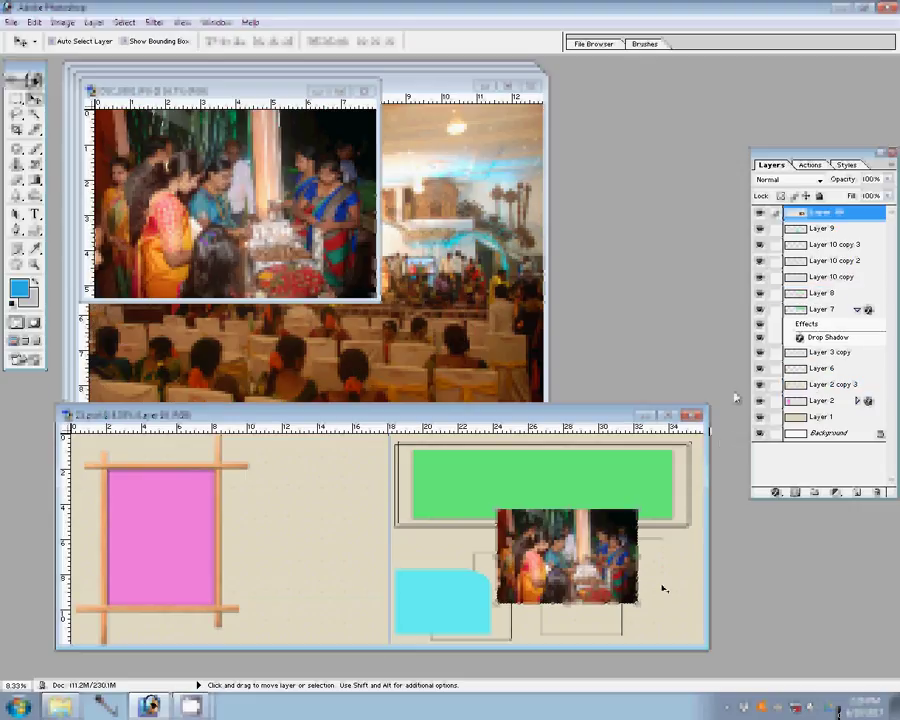
pyautogui.moveTo(662, 588); pyautogui.dragTo(718, 621)
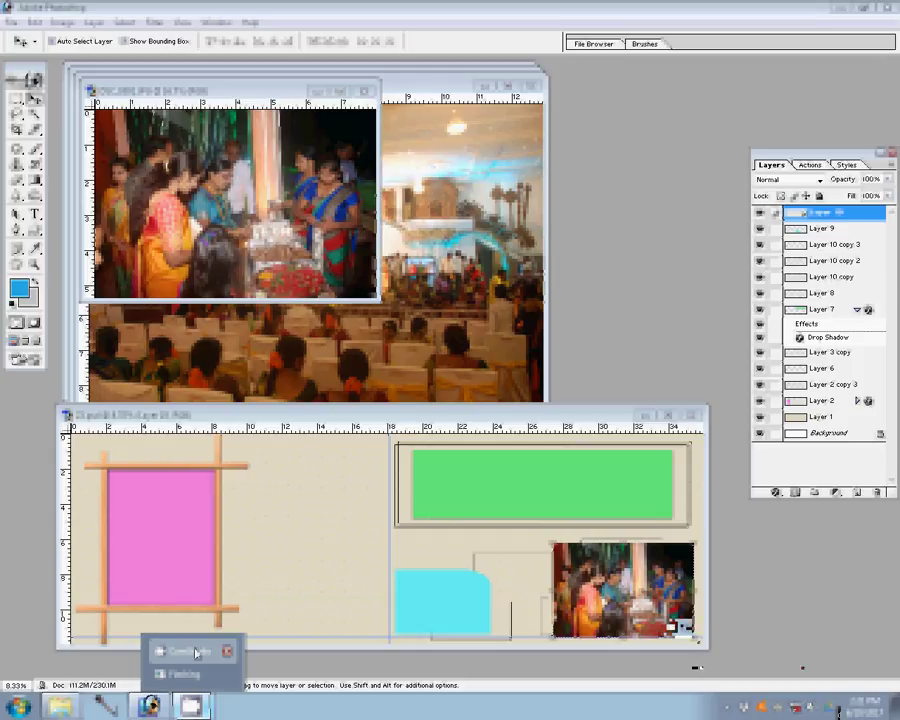
# Close the already-placed photo without saving changes.
pyautogui.press('F9')
pyautogui.click(366, 91)
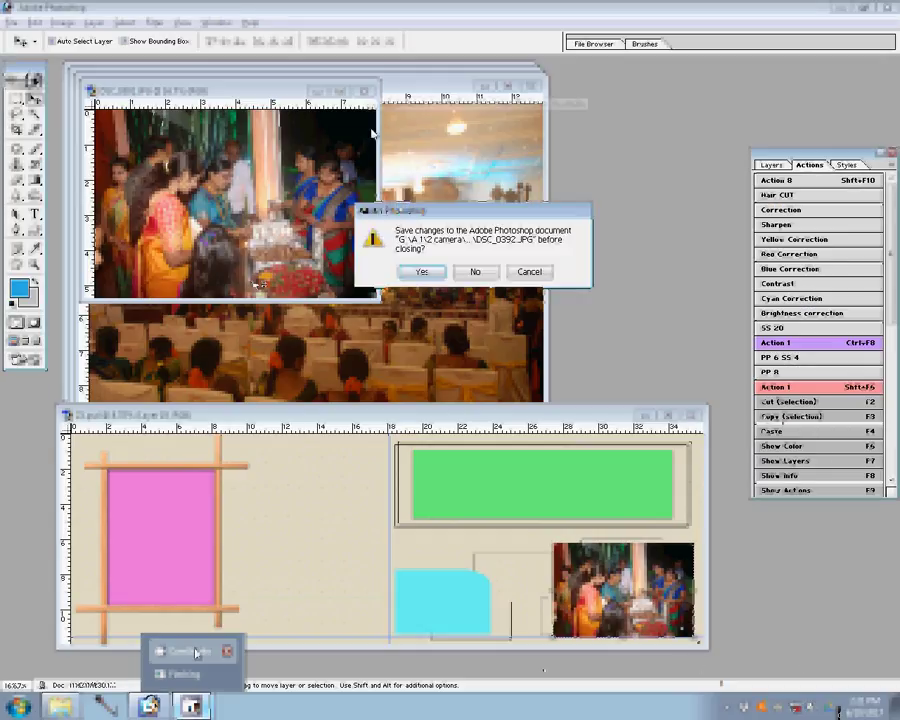
pyautogui.click(475, 271)
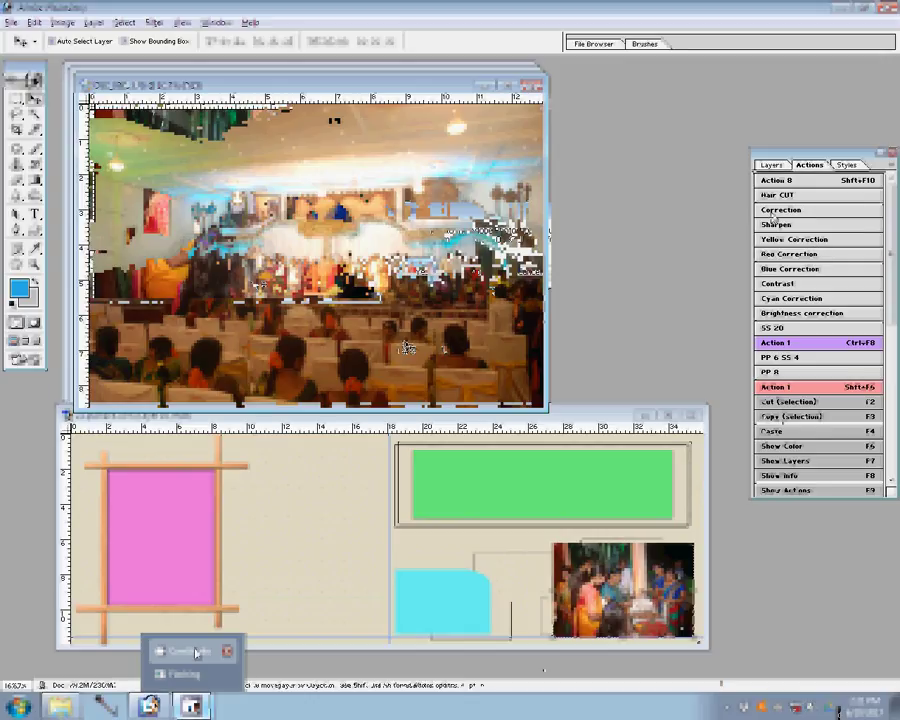
# Resize the hall photo to 8 inches wide and drag it into the spread's upper-right slot.
pyautogui.hotkey('ctrl', 'alt', 'i')
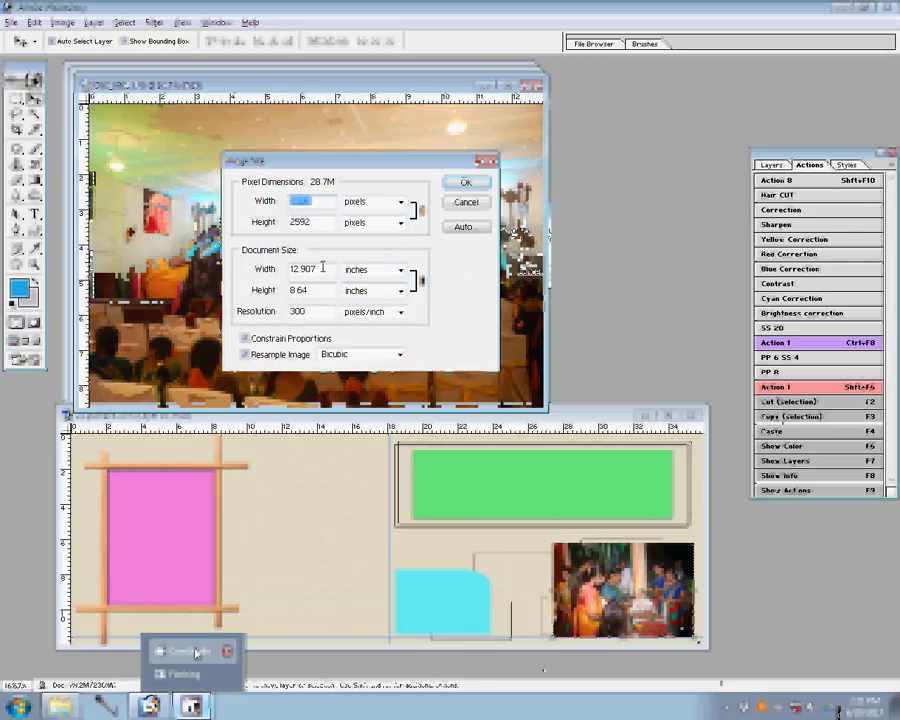
pyautogui.doubleClick(323, 268)
pyautogui.write('8')
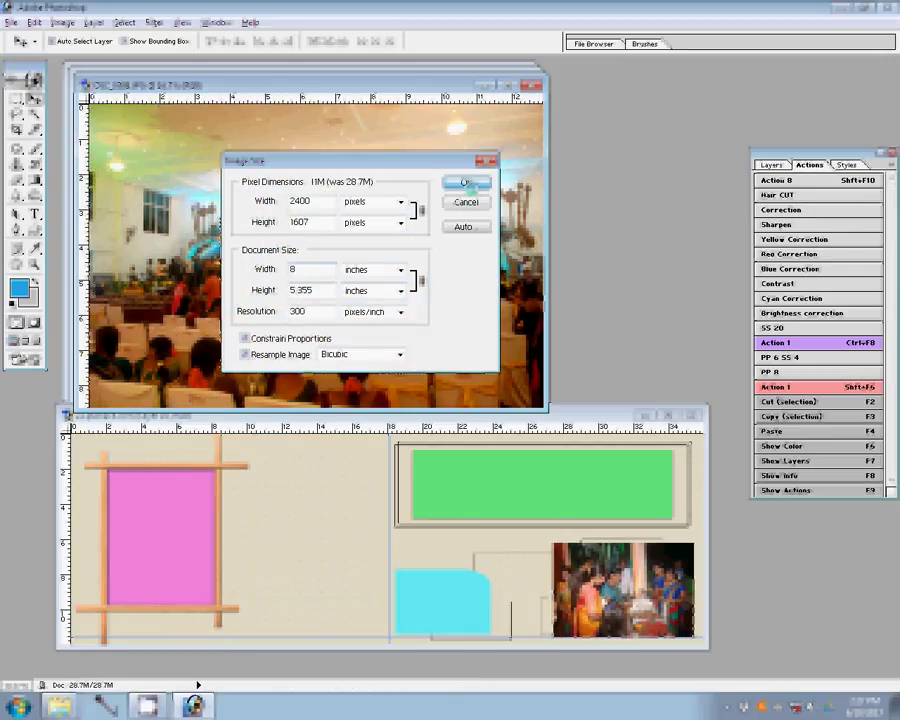
pyautogui.click(463, 183)
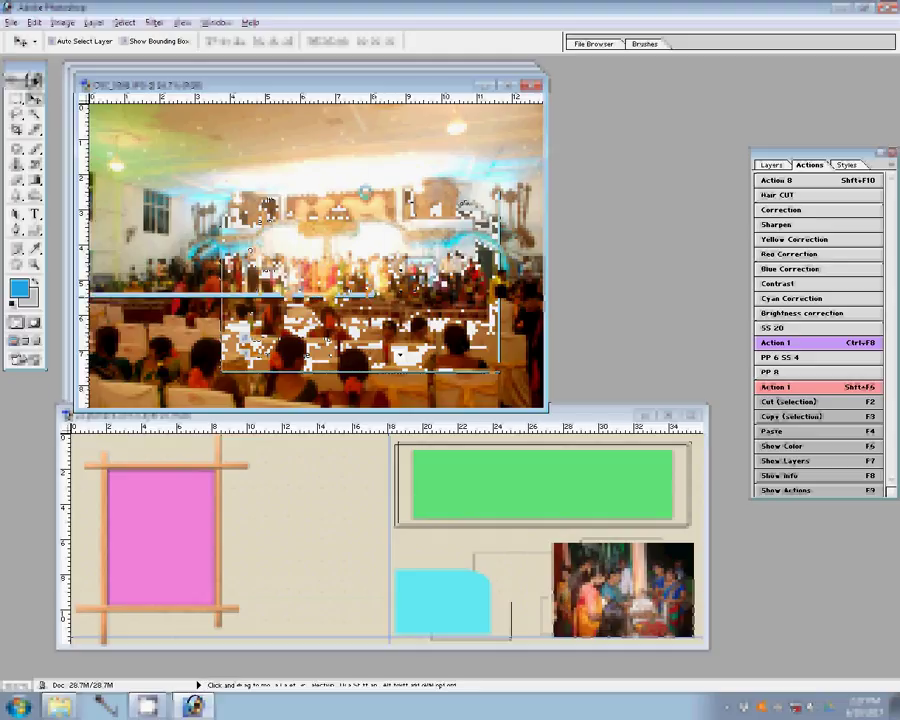
pyautogui.moveTo(389, 400); pyautogui.dragTo(566, 516)
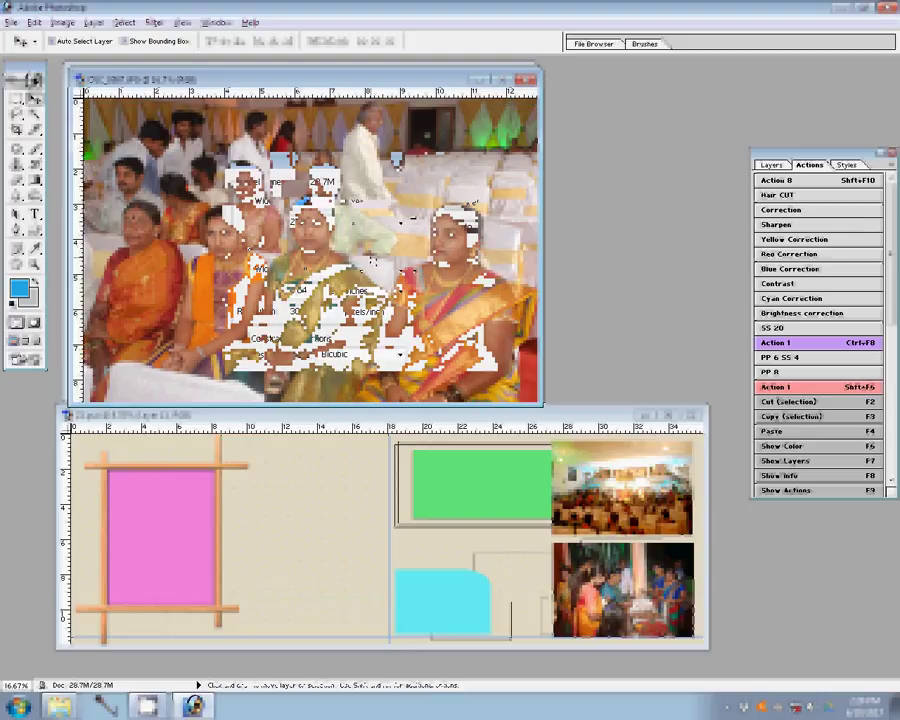
# Resize the seated-women photo to 8 inches wide.
pyautogui.hotkey('ctrl', 'alt', 'i')
pyautogui.write('8')
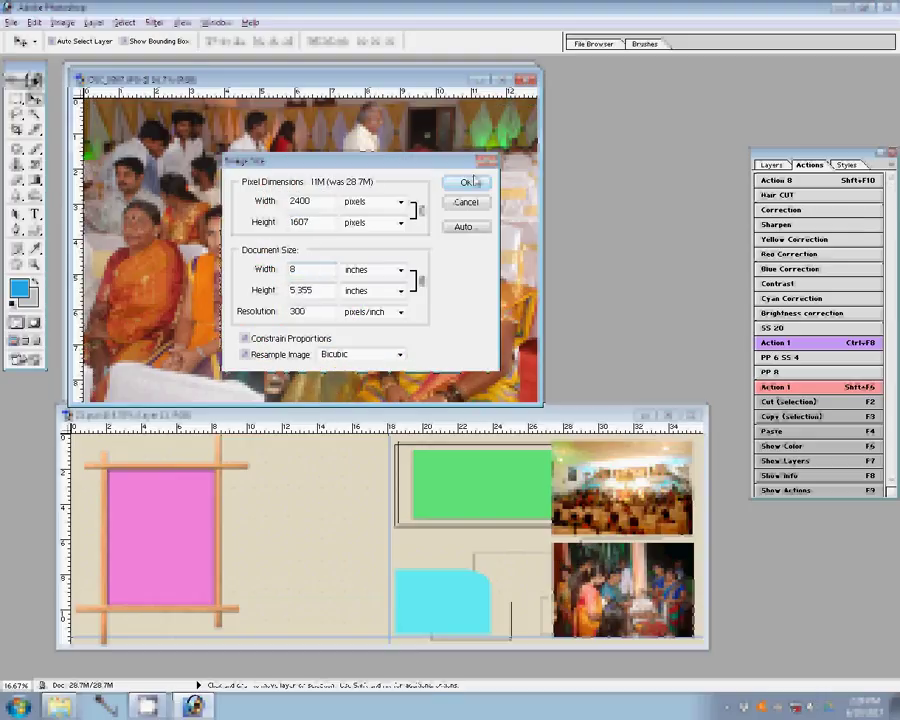
pyautogui.click(472, 182)
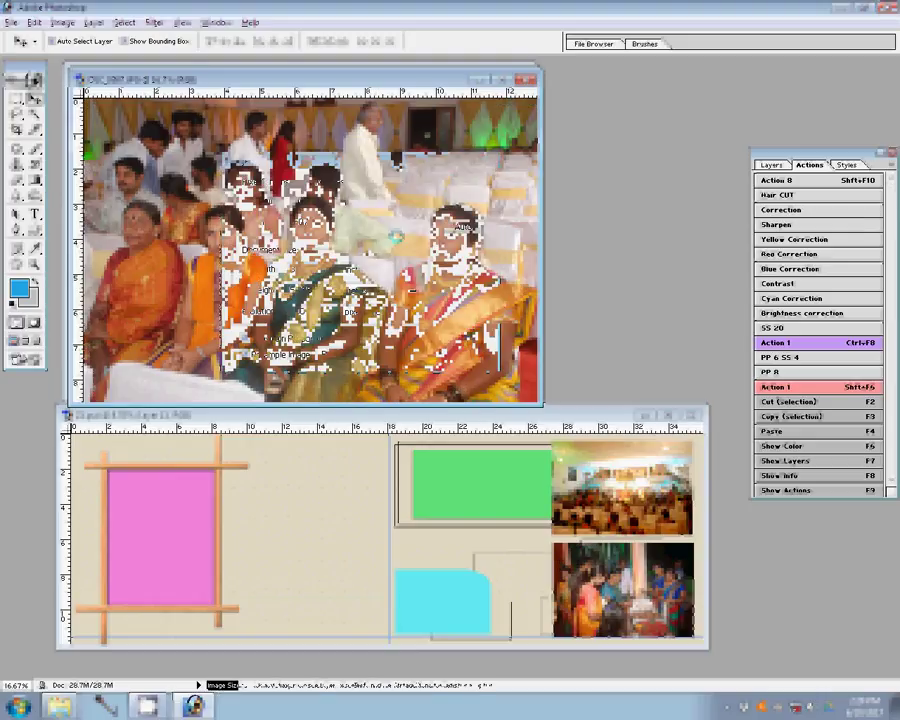
# Drag it onto the green placeholder on the right page, then close it without saving.
pyautogui.moveTo(145, 130); pyautogui.dragTo(493, 490)
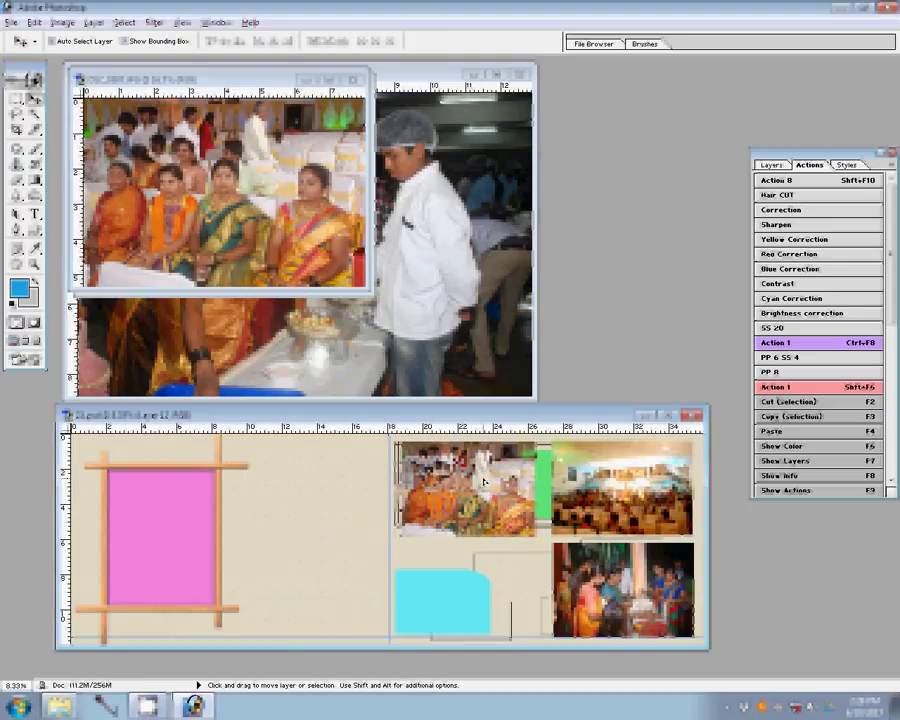
pyautogui.hotkey('ctrl', 'w')
pyautogui.click(474, 271)
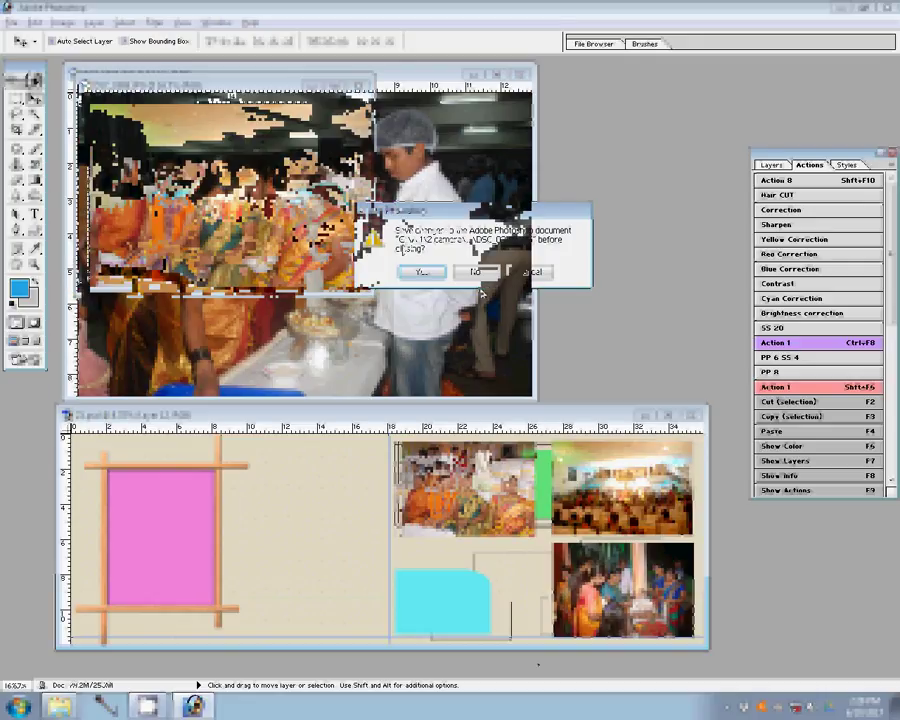
# Resize the man-in-white photo to 8 inches, place it over the cyan slot, close it unsaved.
pyautogui.hotkey('ctrl', 'alt', 'i')
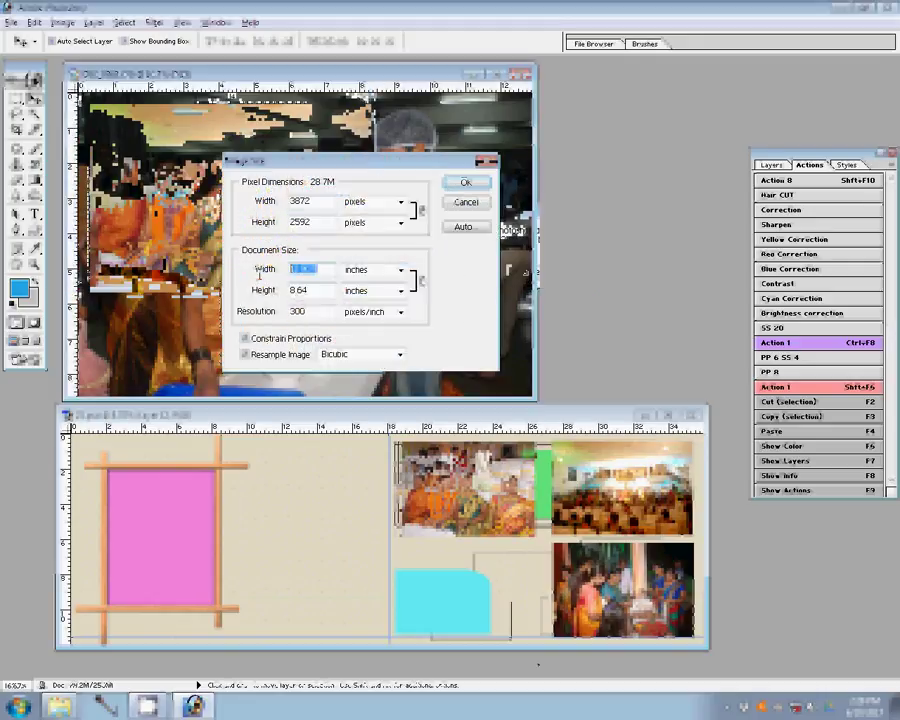
pyautogui.write('8')
pyautogui.click(466, 182)
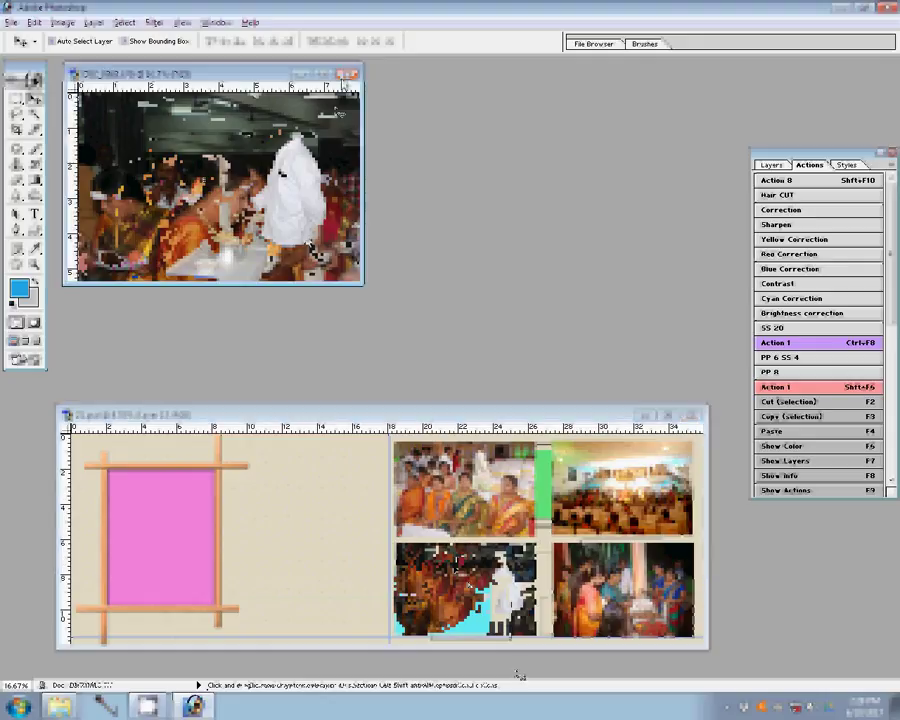
pyautogui.hotkey('ctrl', 'w')
pyautogui.click(468, 270)
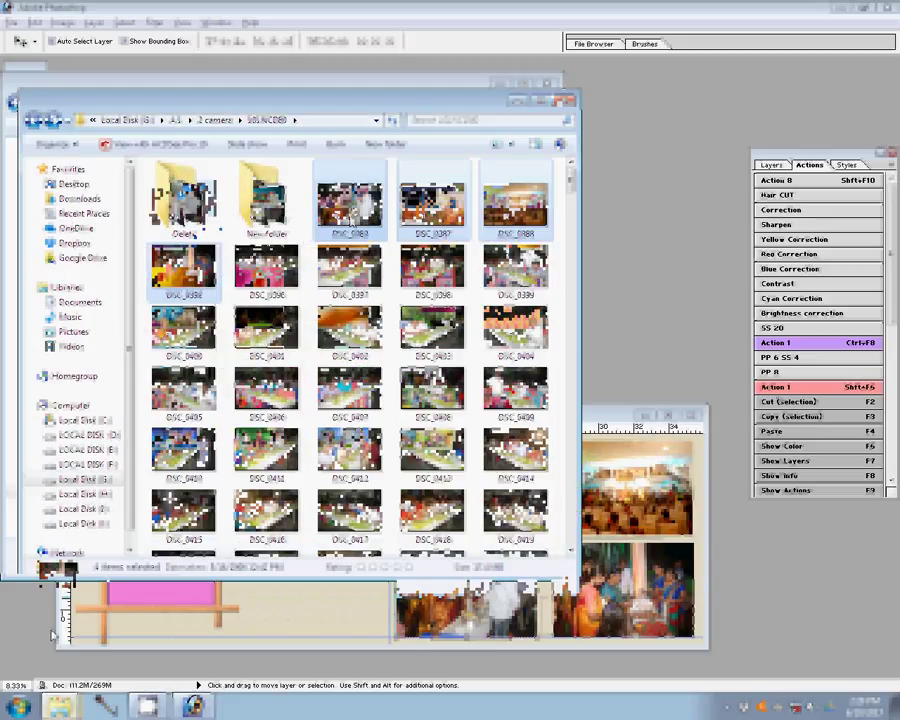
# Move the used camera photos through DSC_0496 into New folder in several batches.
pyautogui.moveTo(350, 210); pyautogui.dragTo(183, 215)
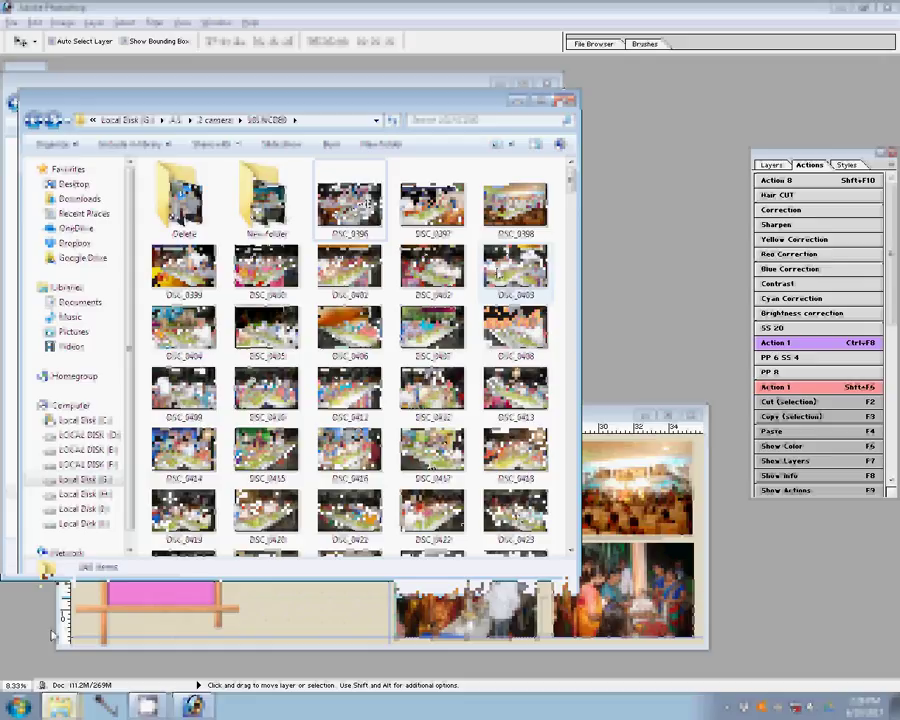
pyautogui.click(350, 205)
pyautogui.hotkey('ctrl', 'a')
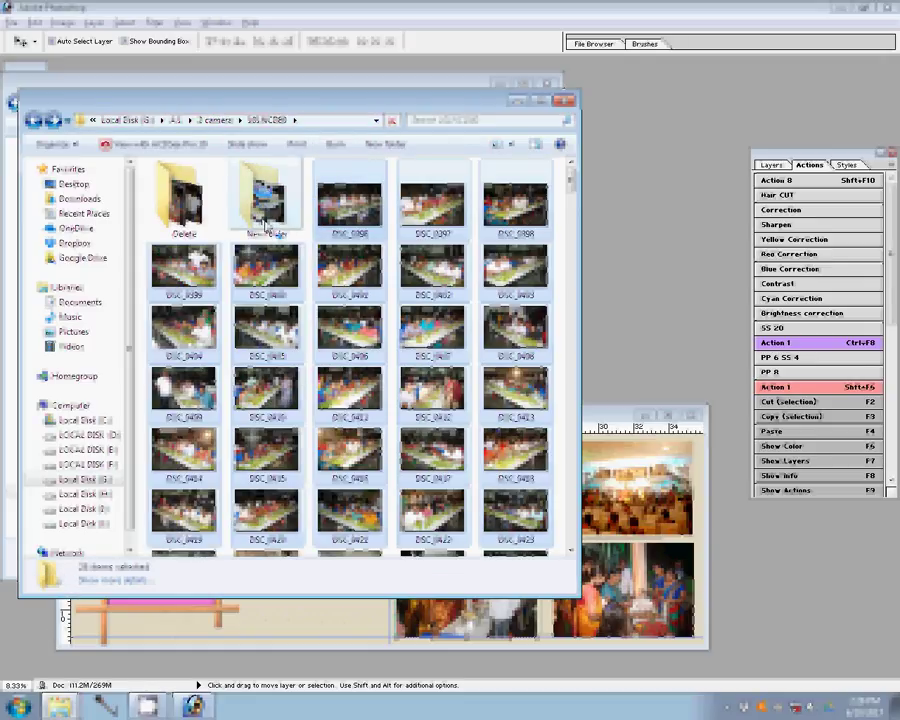
pyautogui.moveTo(265, 222); pyautogui.dragTo(266, 221)
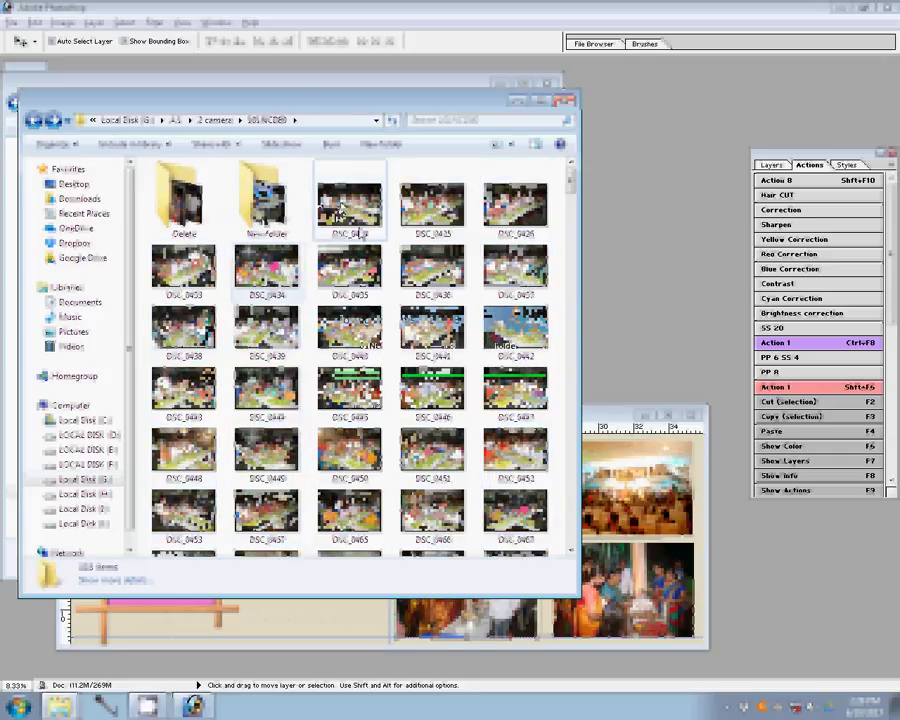
pyautogui.hotkey('ctrl', 'a')
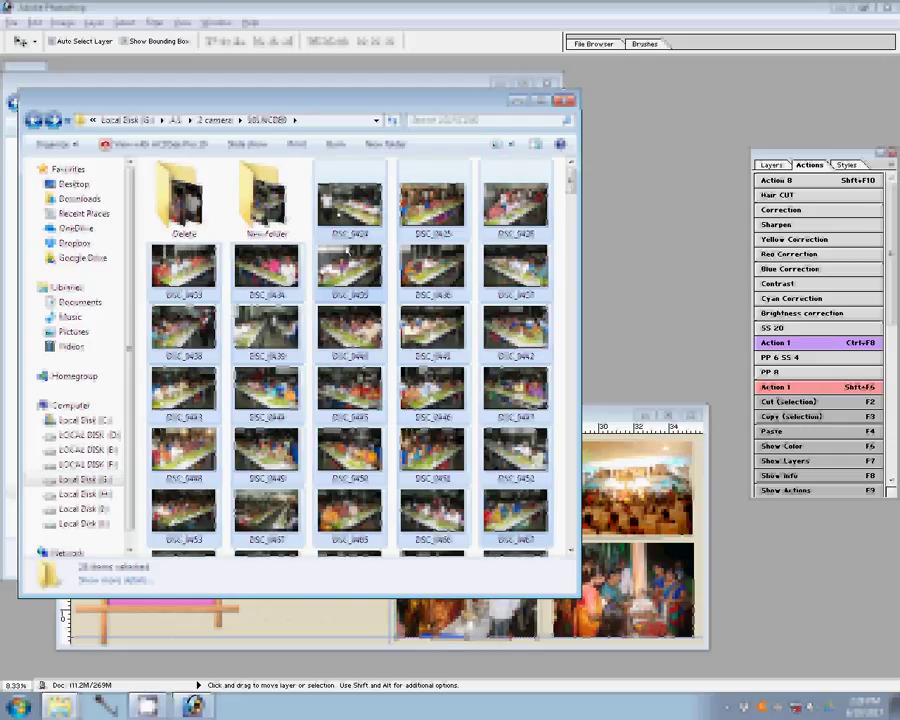
pyautogui.moveTo(348, 252); pyautogui.dragTo(267, 228)
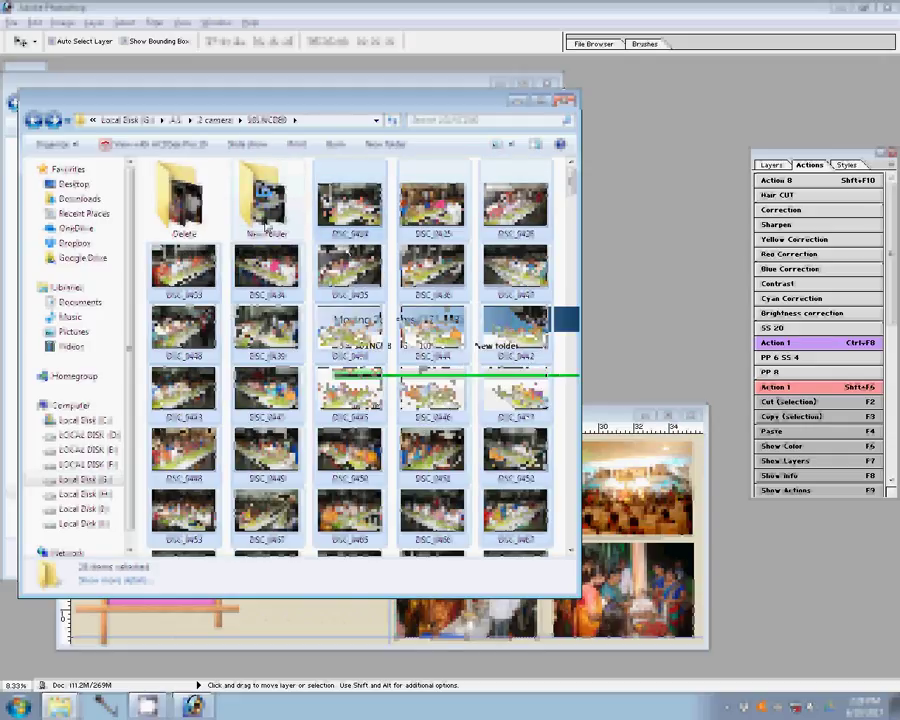
pyautogui.hotkey('shift', 'End')
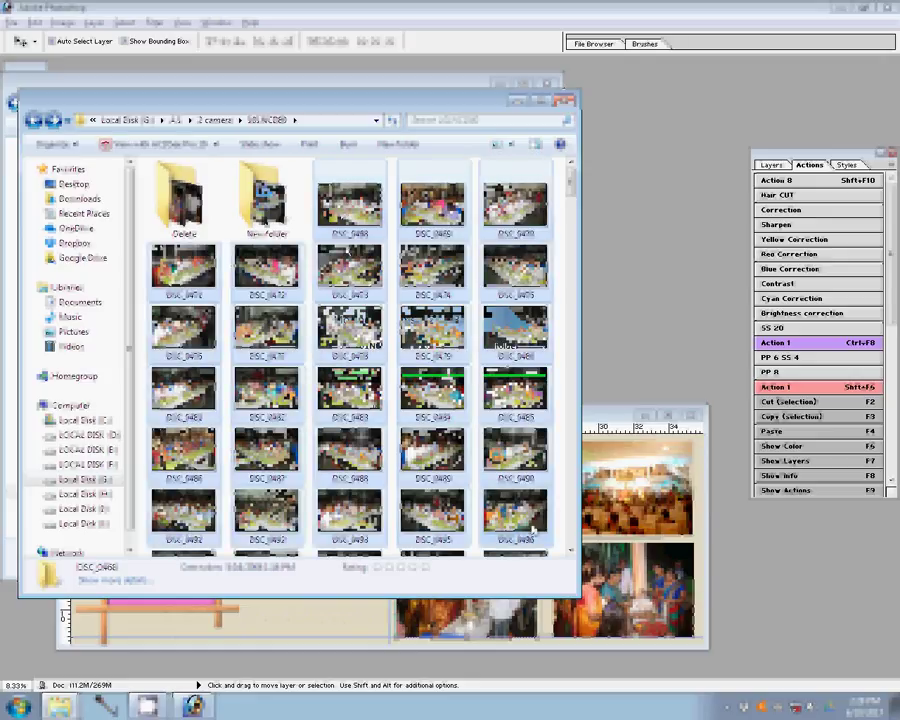
pyautogui.moveTo(318, 241); pyautogui.dragTo(276, 234)
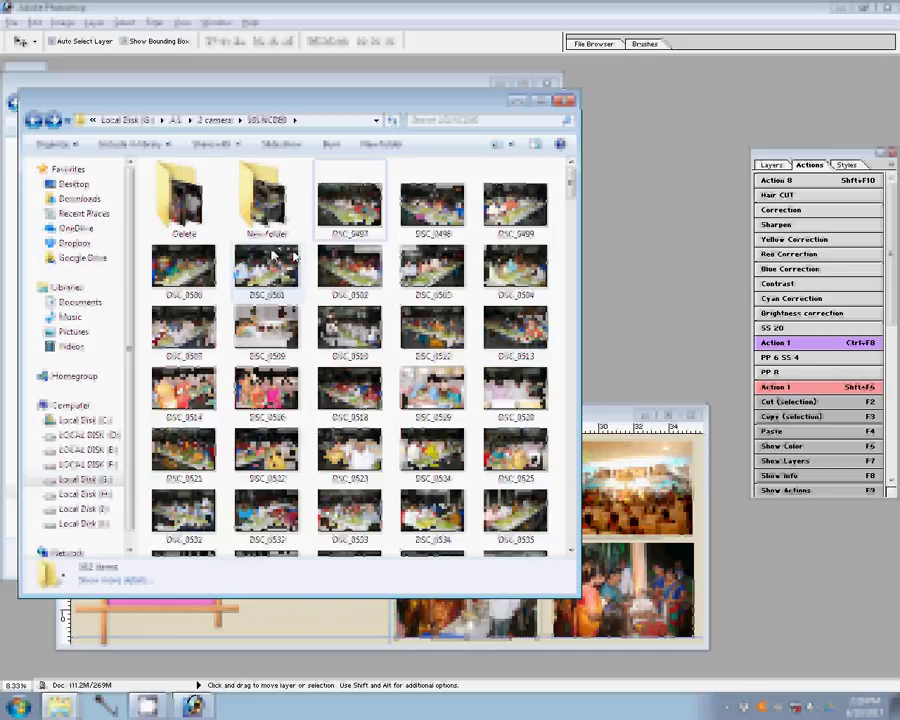
# Move photos DSC_0497 through DSC_0504 into New folder.
pyautogui.click(352, 215)
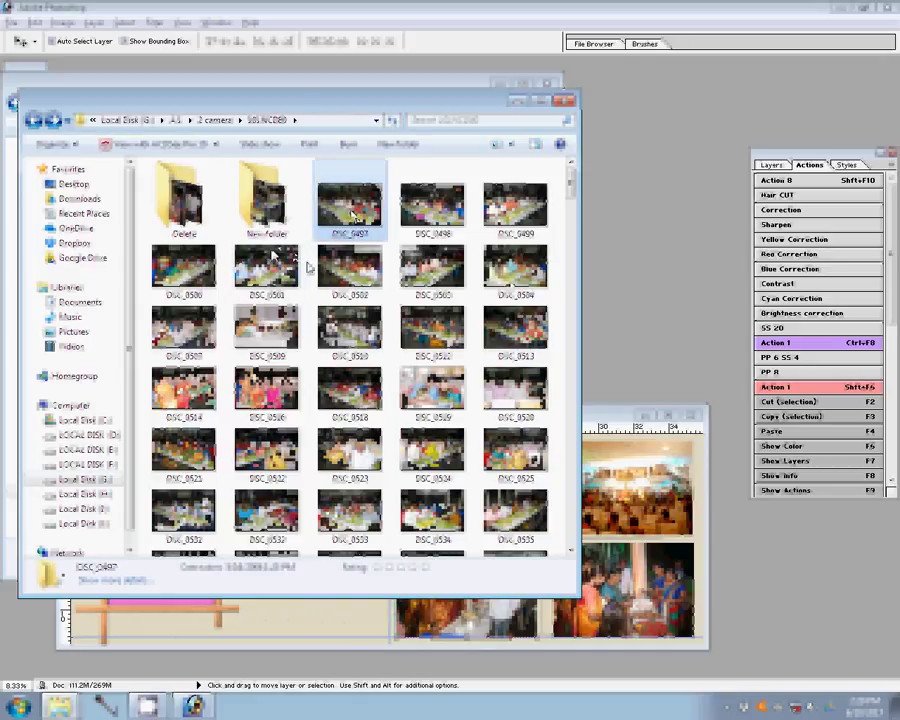
pyautogui.keyDown('shift'); pyautogui.click(531, 276); pyautogui.keyUp('shift')
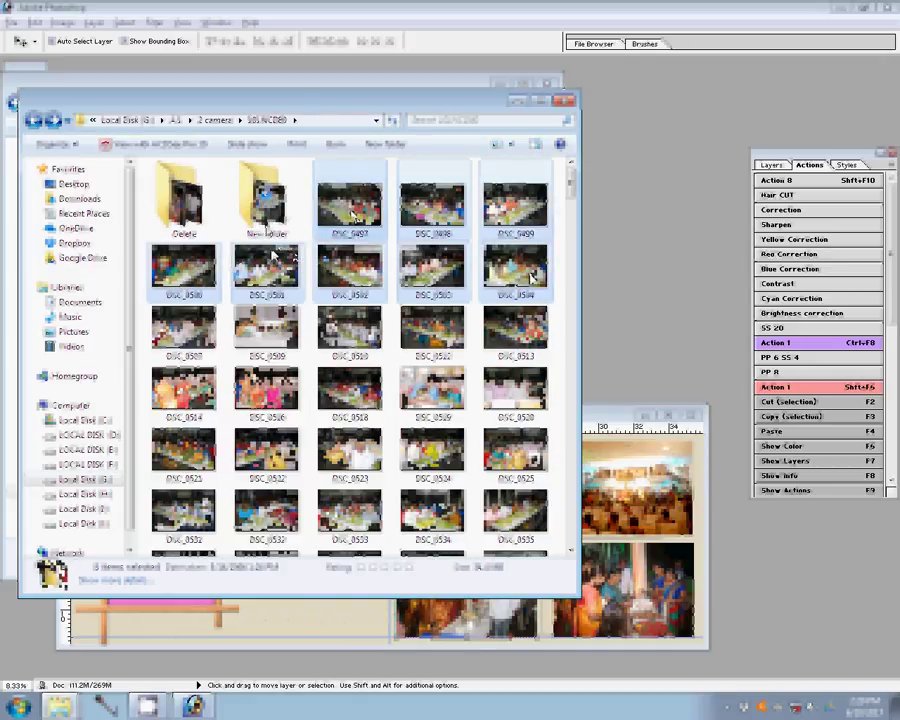
pyautogui.moveTo(270, 257); pyautogui.dragTo(268, 237)
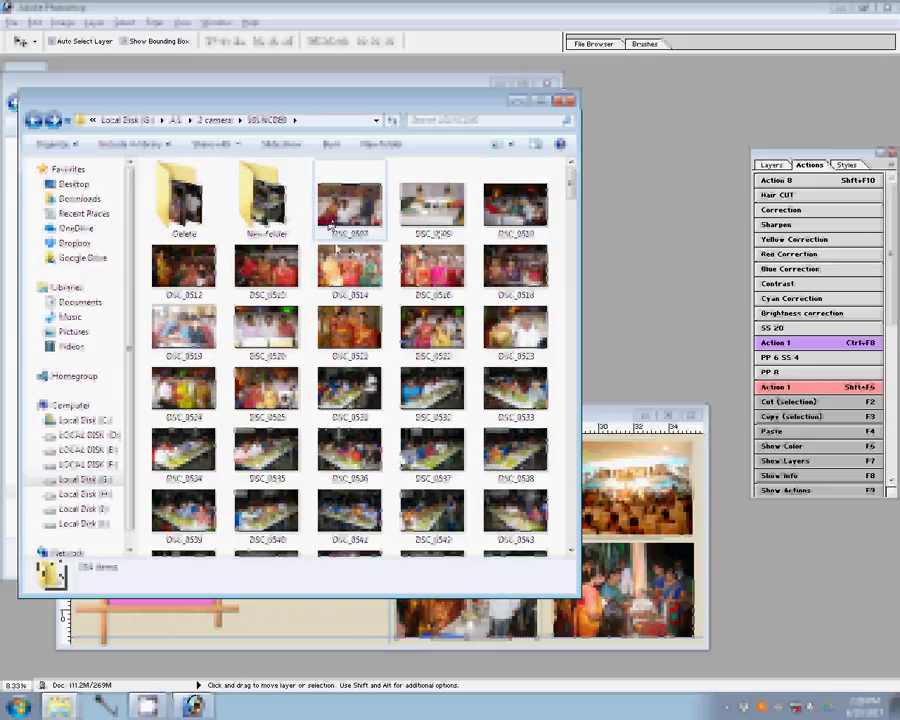
# Open DSC_0507, DSC_0509, DSC_0510 and DSC_0512 in Photoshop.
pyautogui.click(329, 227)
pyautogui.keyDown('ctrl'); pyautogui.click(434, 227); pyautogui.keyUp('ctrl')
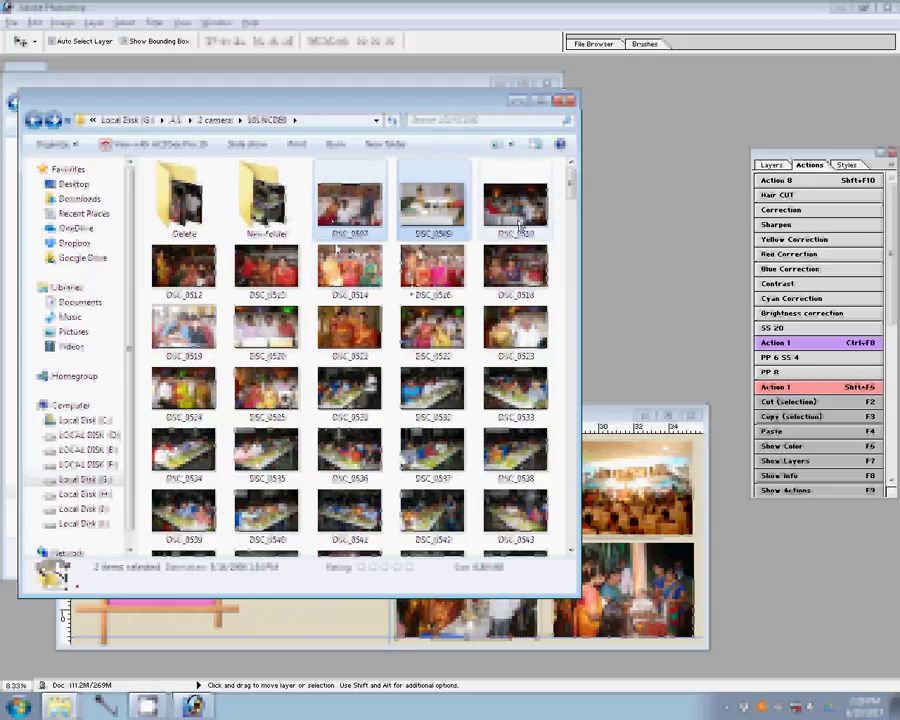
pyautogui.keyDown('ctrl'); pyautogui.click(516, 227); pyautogui.keyUp('ctrl')
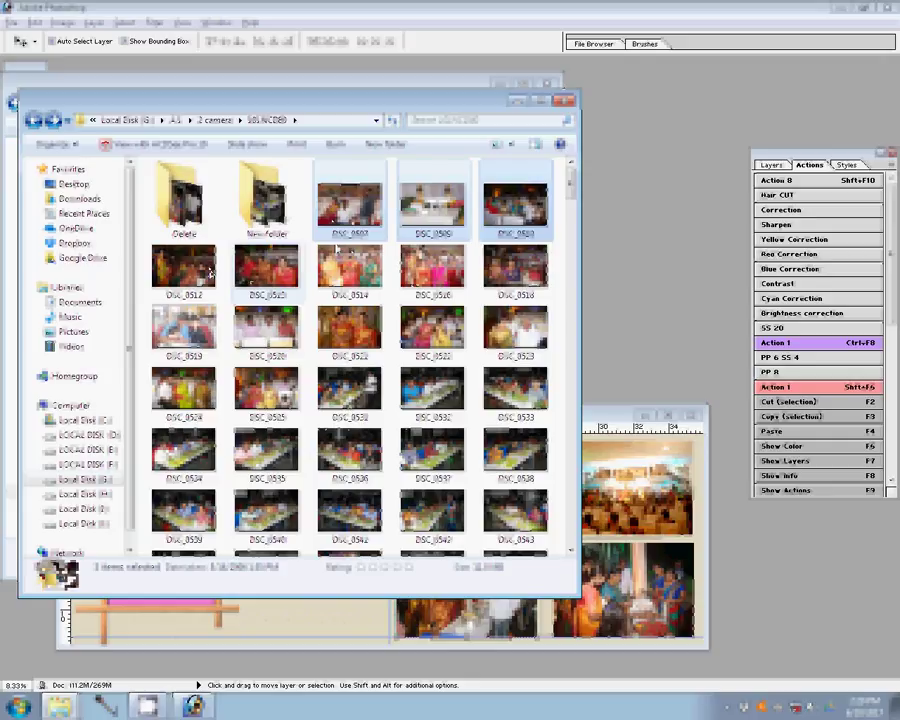
pyautogui.keyDown('ctrl'); pyautogui.click(209, 273); pyautogui.keyUp('ctrl')
pyautogui.press('Return')
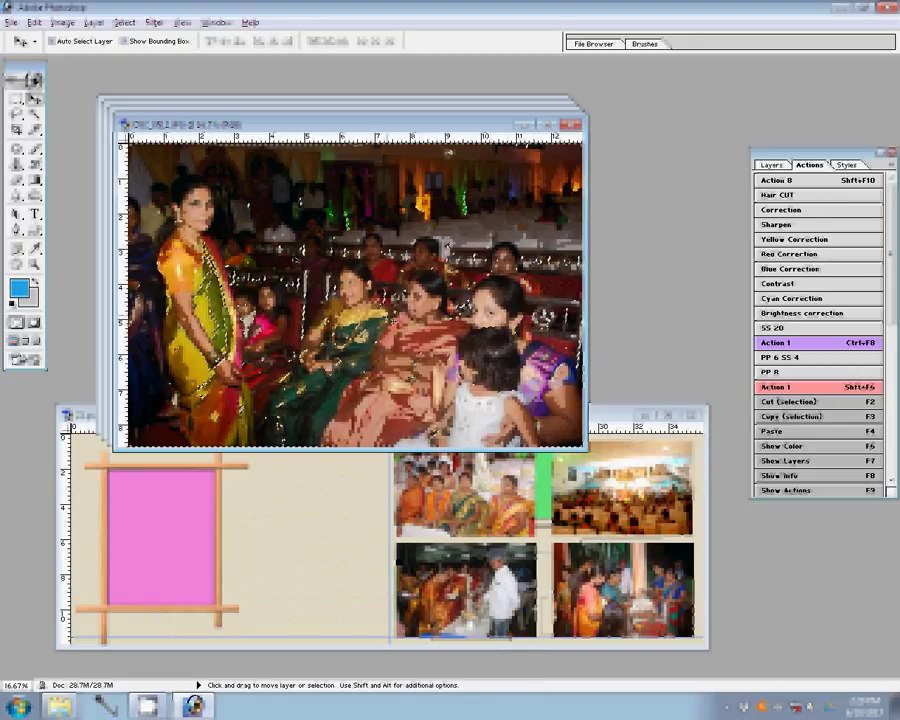
# Resize the first photo to 8 inches wide and place it on the spread's left page.
pyautogui.press('Tab')
pyautogui.press('Tab')
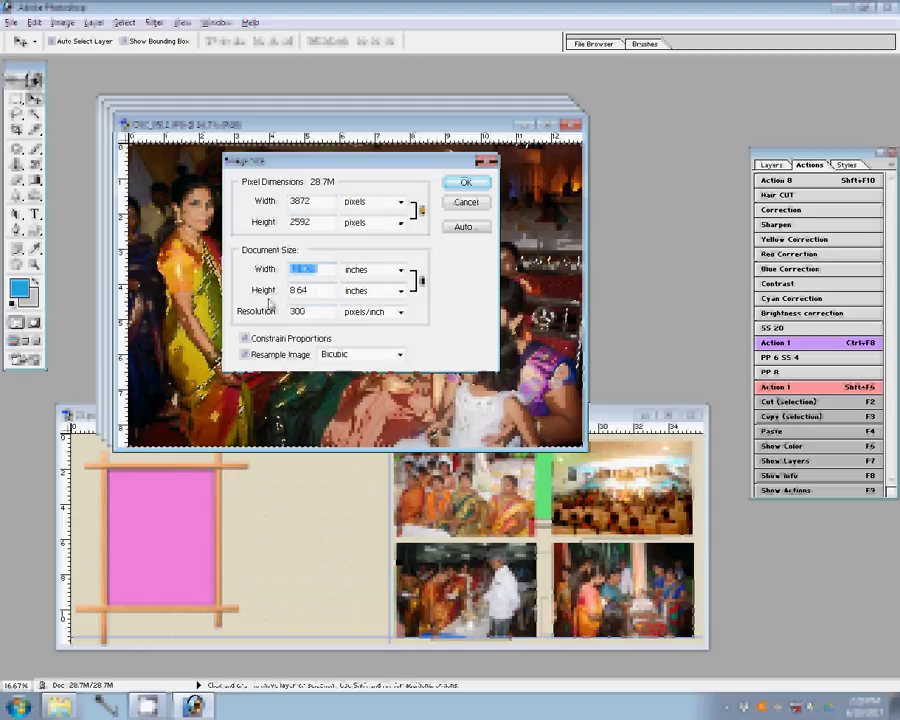
pyautogui.write('8')
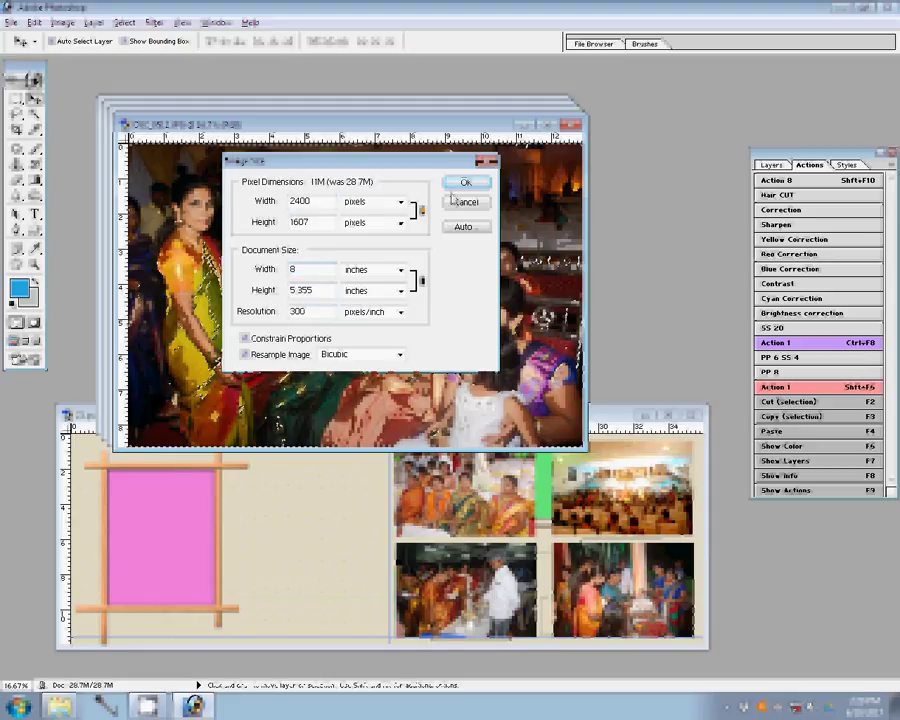
pyautogui.click(465, 182)
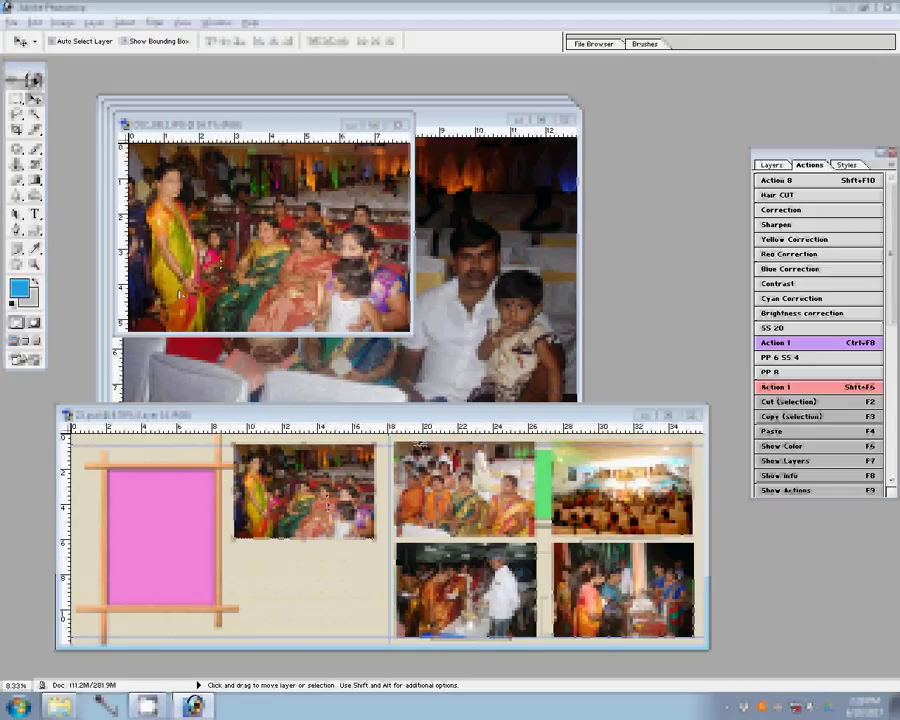
pyautogui.moveTo(181, 294); pyautogui.dragTo(252, 420)
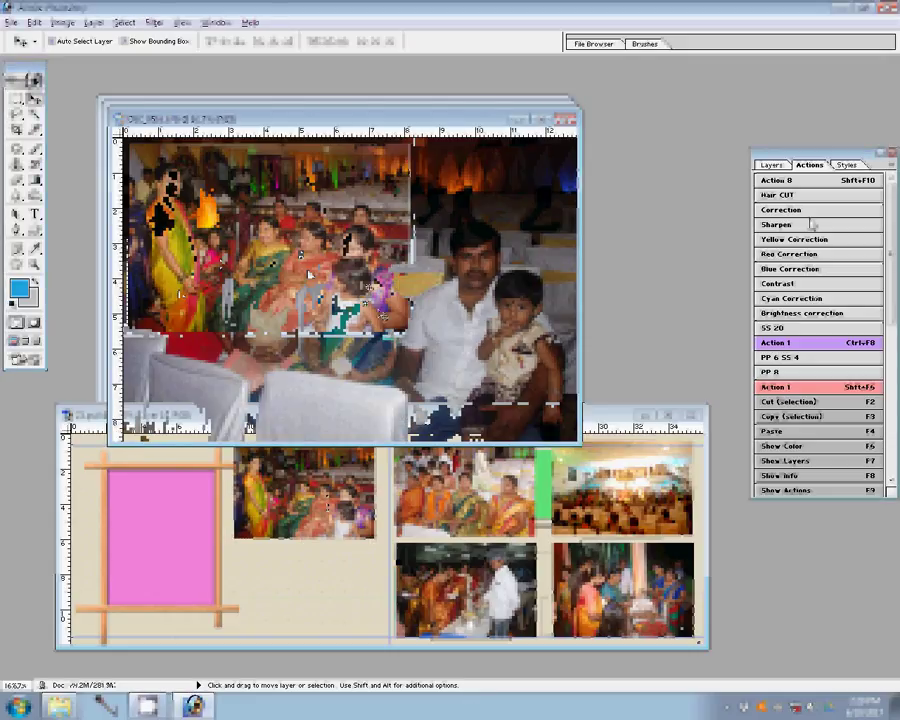
# Resize the second photo for the left page, then start closing the family photo DSC_0510.
pyautogui.hotkey('ctrl', 'alt', 'i')
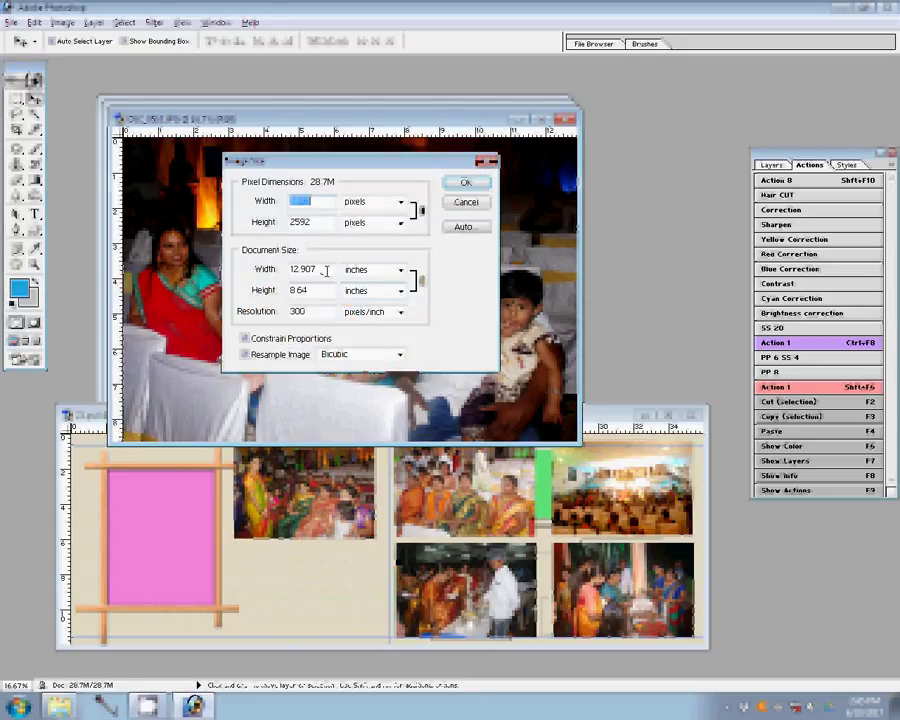
pyautogui.doubleClick(326, 270)
pyautogui.click(462, 182)
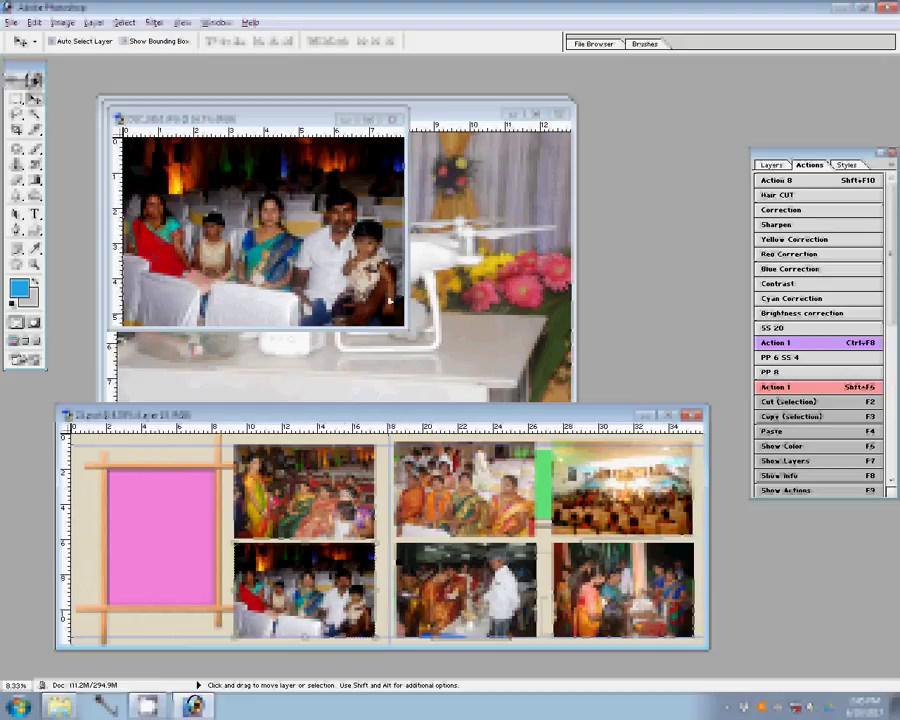
pyautogui.click(297, 236)
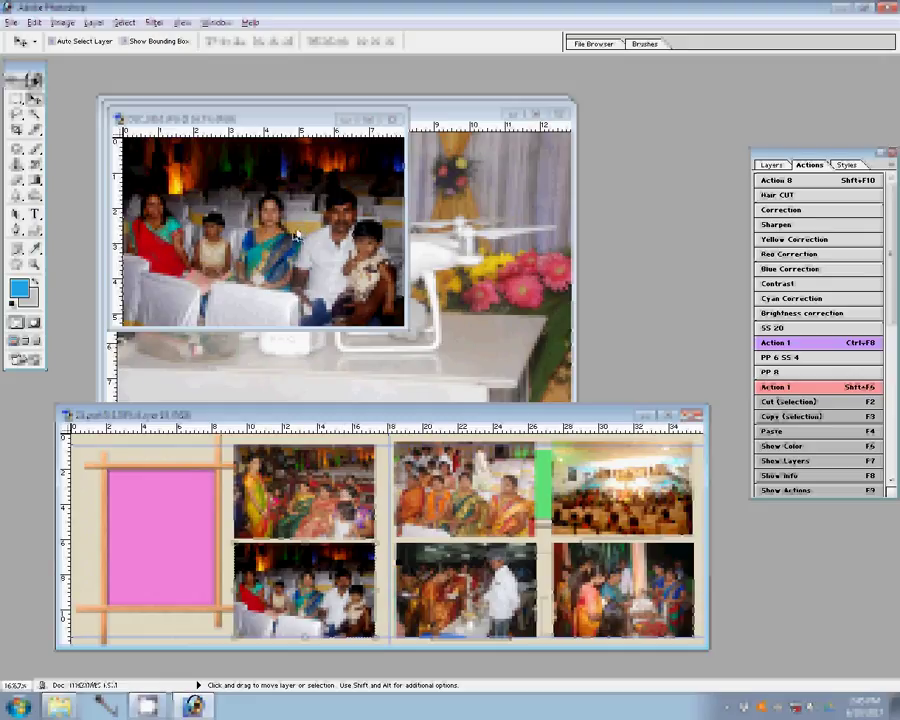
pyautogui.hotkey('ctrl', 'w')
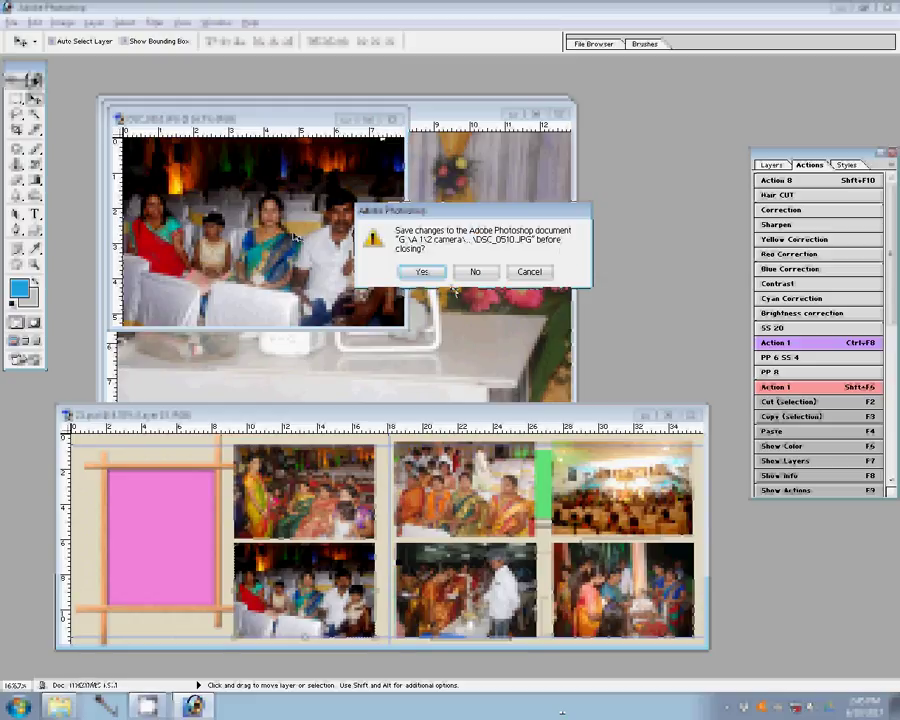
# Finish closing DSC_0510 and resize the drone photo to 3490 px wide.
pyautogui.click(472, 272)
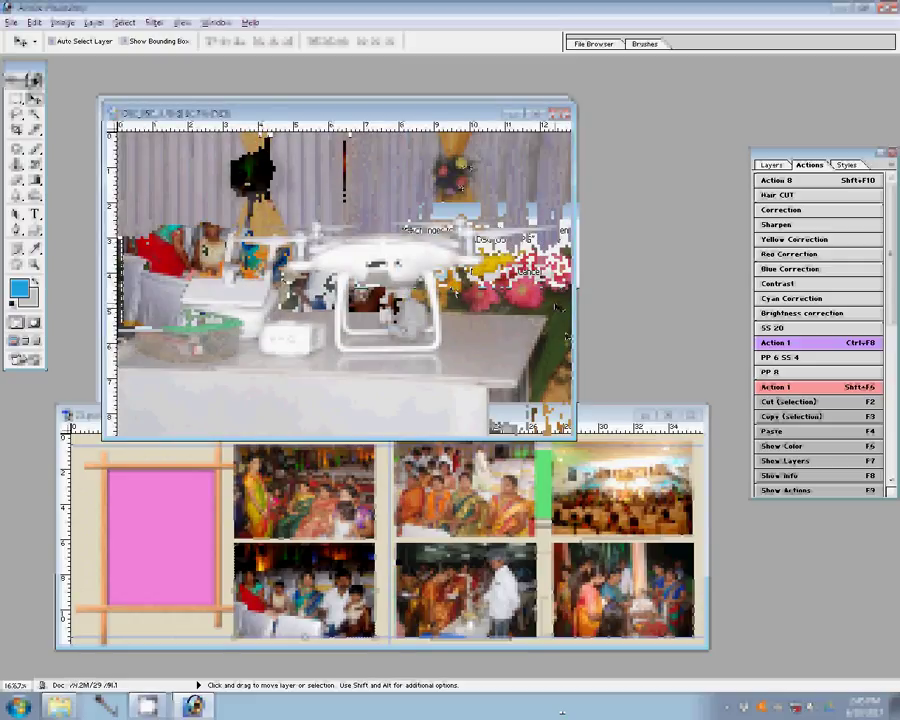
pyautogui.hotkey('ctrl', 'alt', 'i')
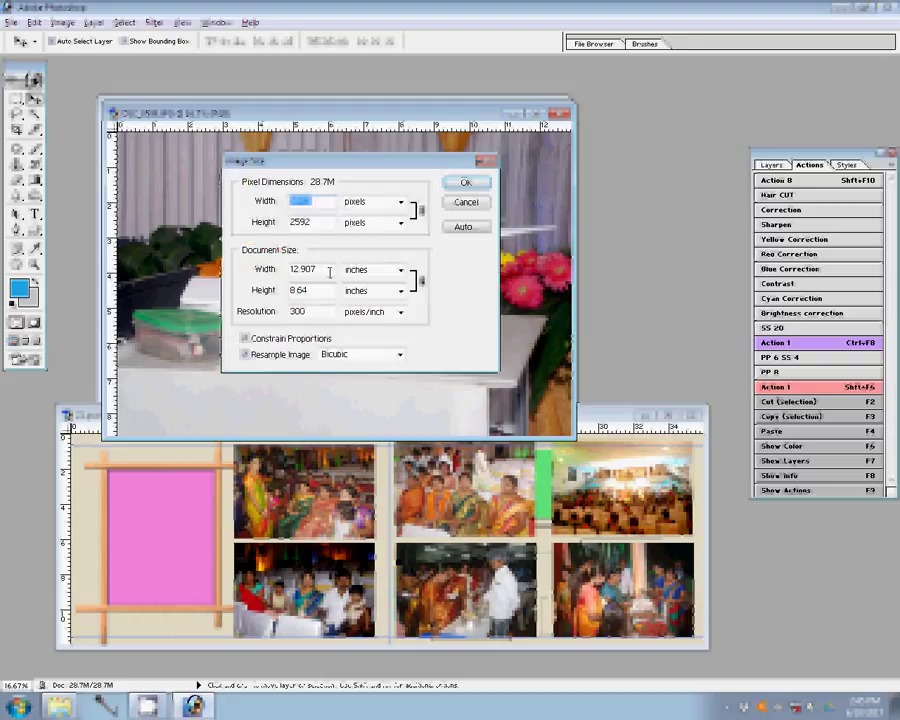
pyautogui.write('3490')
pyautogui.doubleClick(329, 270)
pyautogui.press('Return')
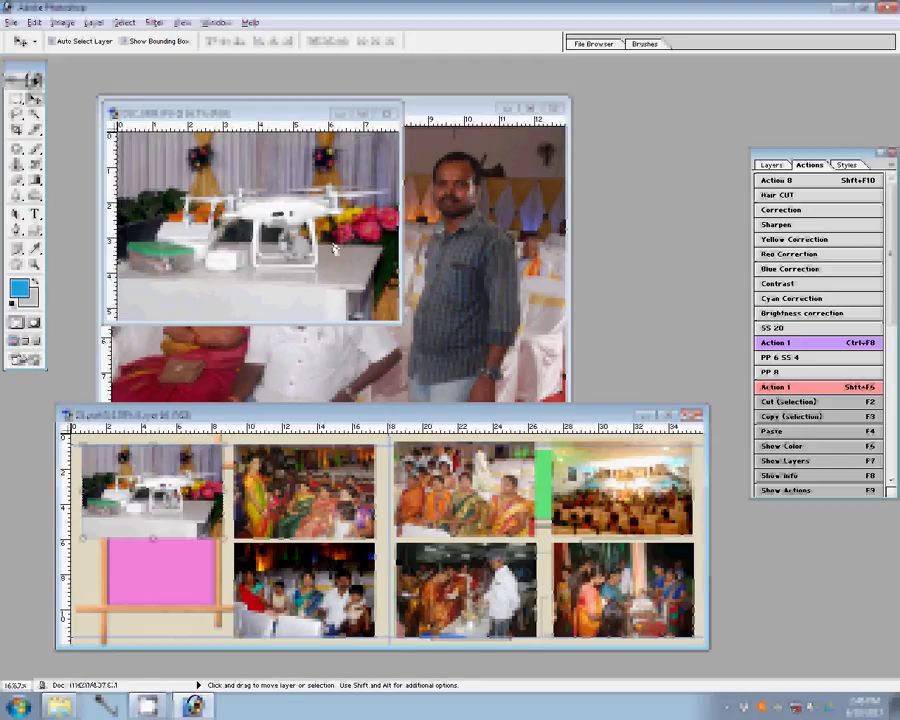
# Close the drone photo's original without saving and fit the guest photo on screen.
pyautogui.click(386, 113)
pyautogui.click(475, 273)
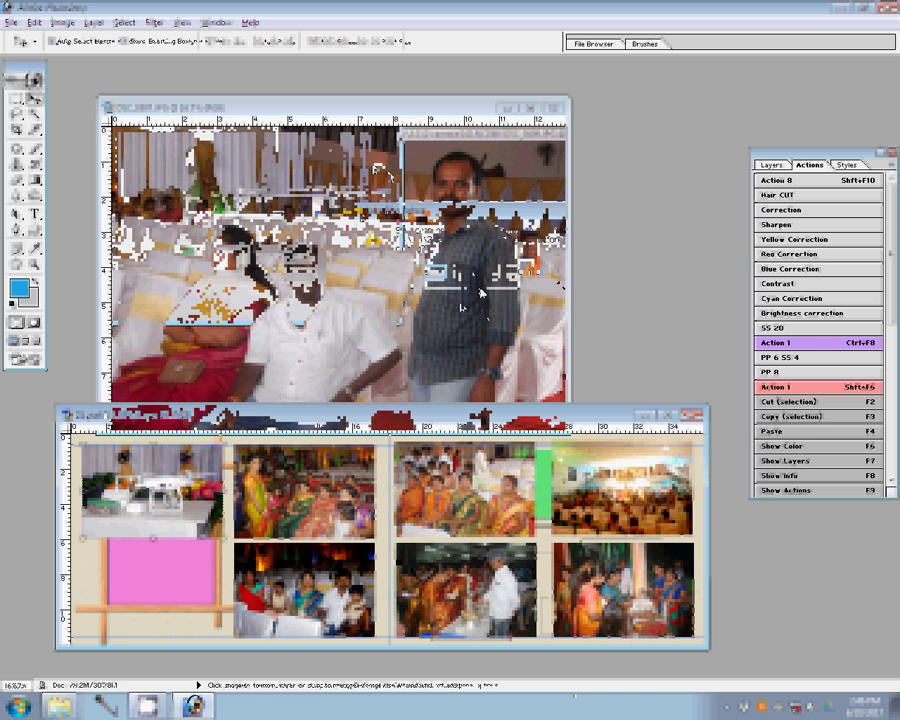
pyautogui.press('z')
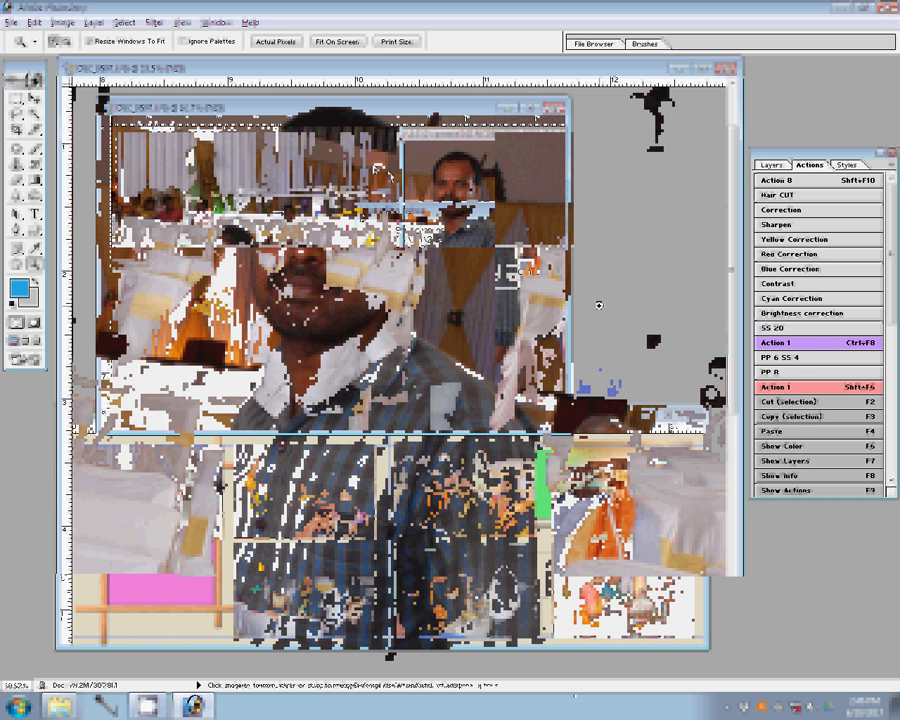
pyautogui.rightClick(484, 268)
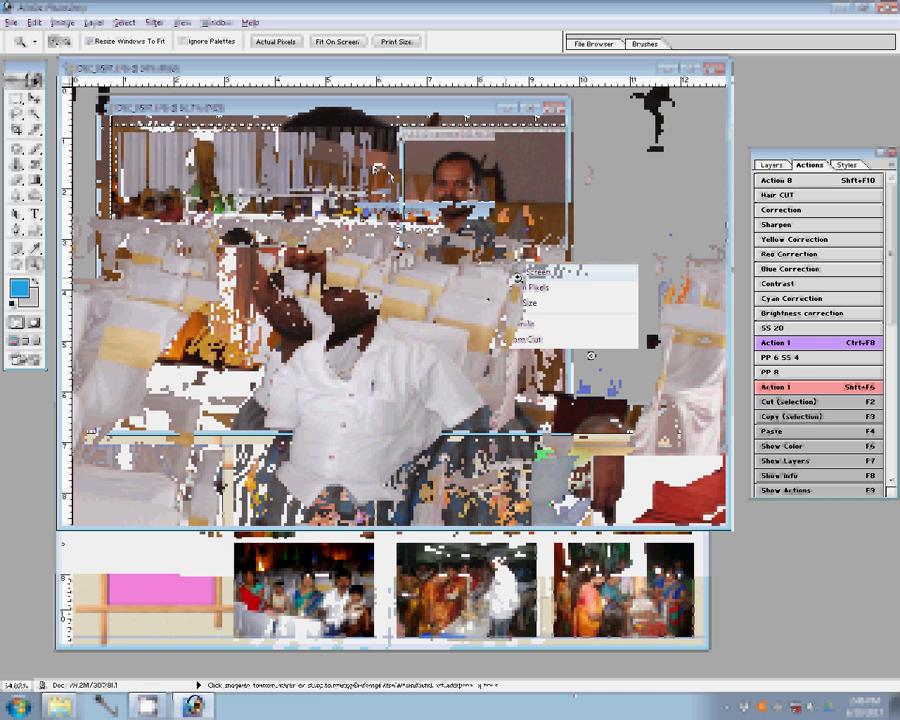
pyautogui.click(535, 272)
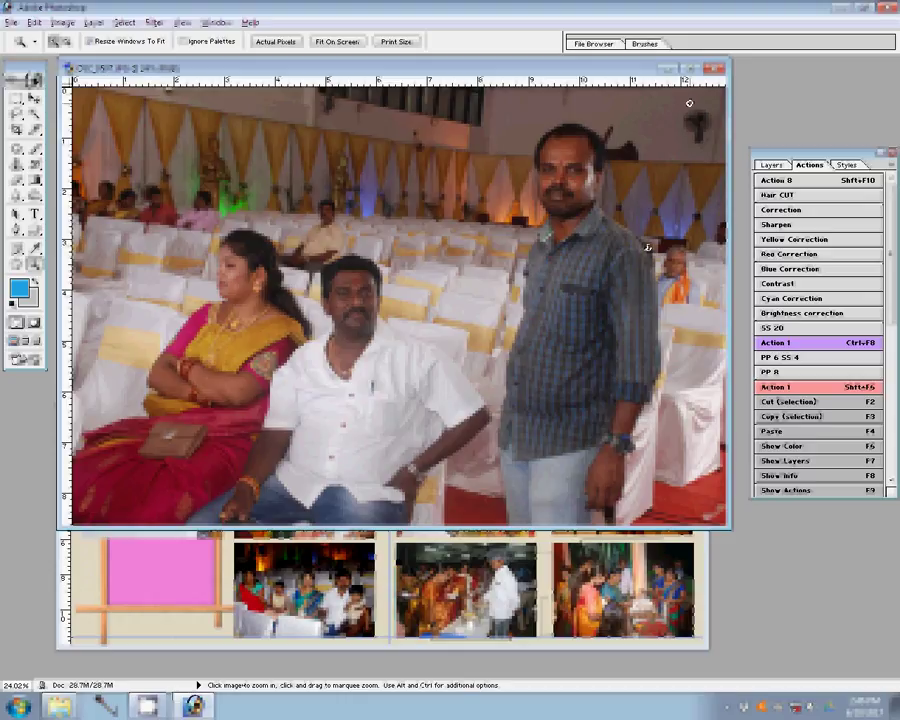
# Close the three-person photo and move the used photos from DSC_0507 into the Delete folder.
pyautogui.click(716, 70)
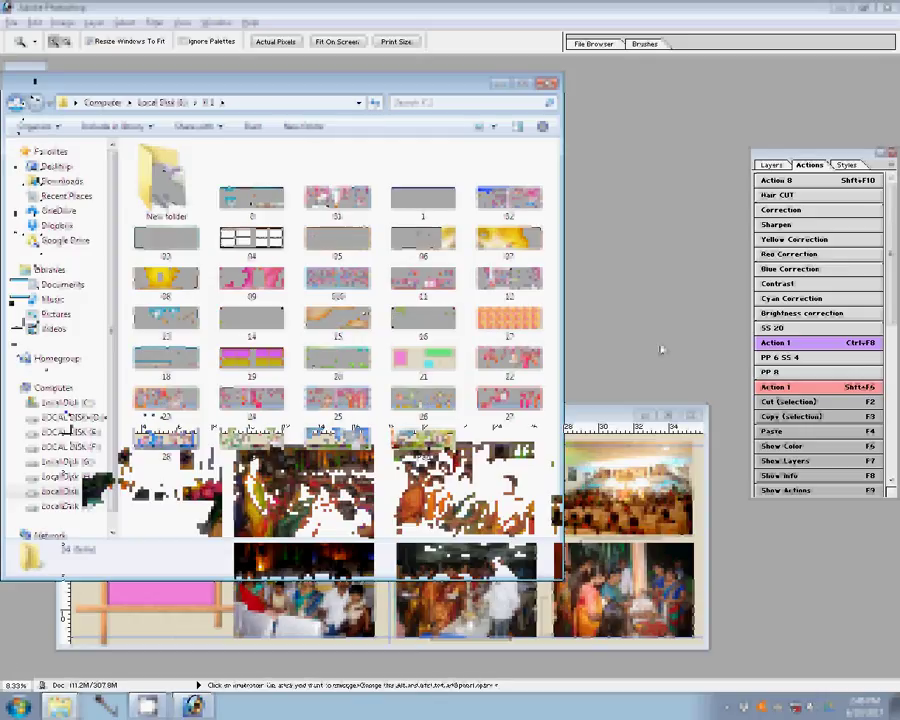
pyautogui.click(660, 349)
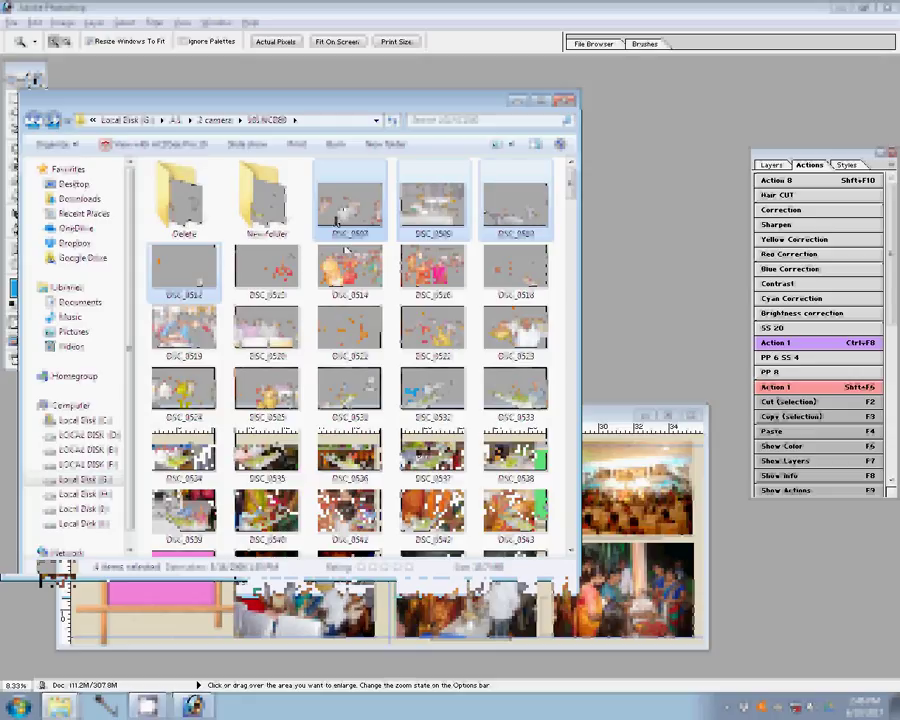
pyautogui.moveTo(344, 249); pyautogui.dragTo(200, 242)
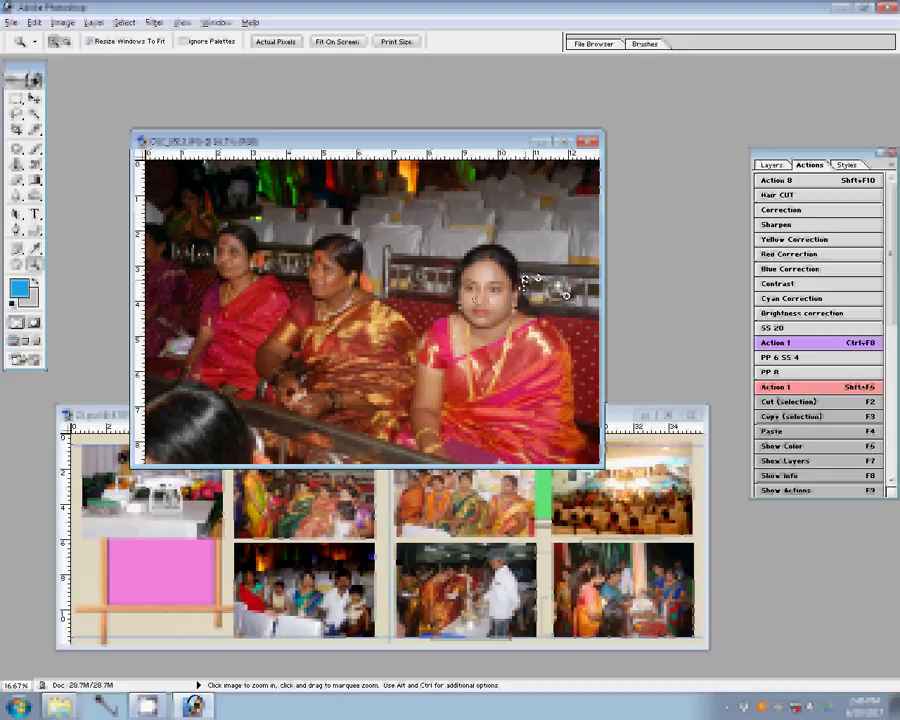
# Resize the three-women photo to 8 inches wide.
pyautogui.hotkey('ctrl', 'alt', 'i')
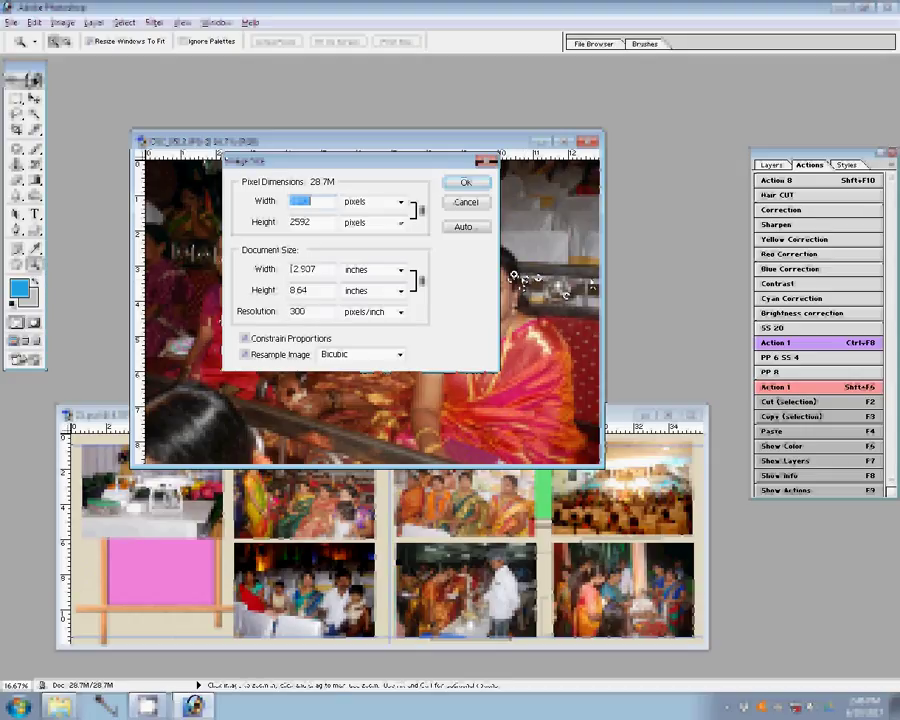
pyautogui.doubleClick(297, 269)
pyautogui.write('8')
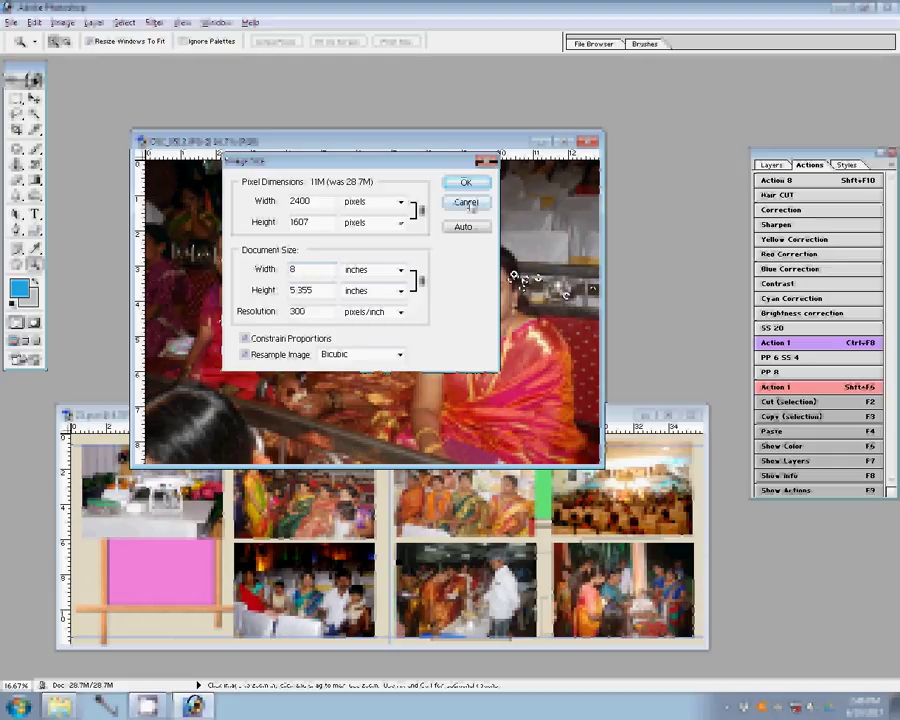
pyautogui.press('Return')
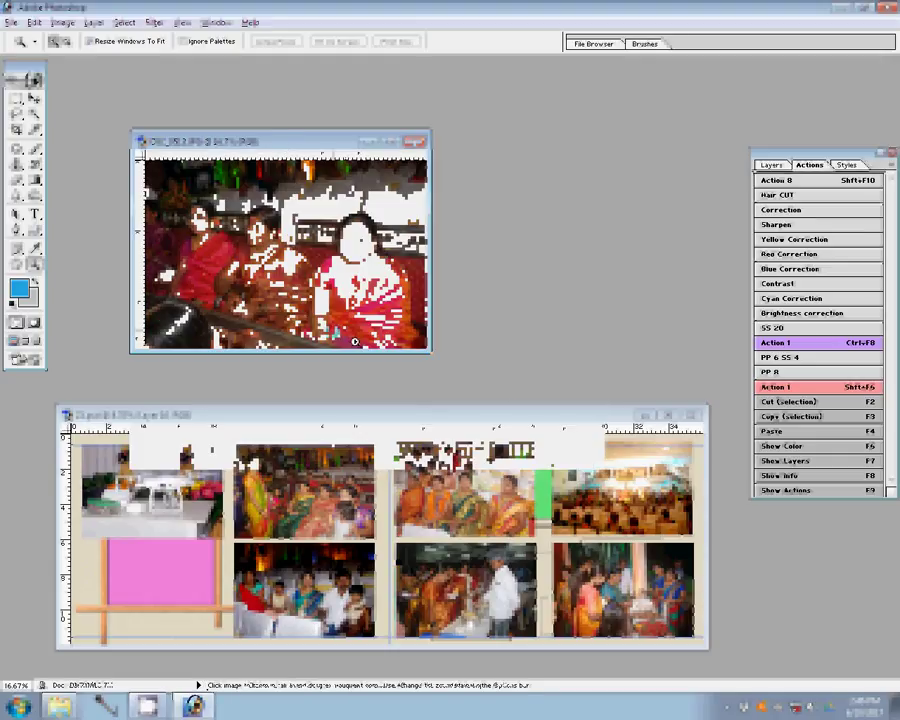
# Drag the resized photo into the bottom-left slot of the spread and close the original.
pyautogui.press('v')
pyautogui.moveTo(354, 342); pyautogui.dragTo(130, 565)
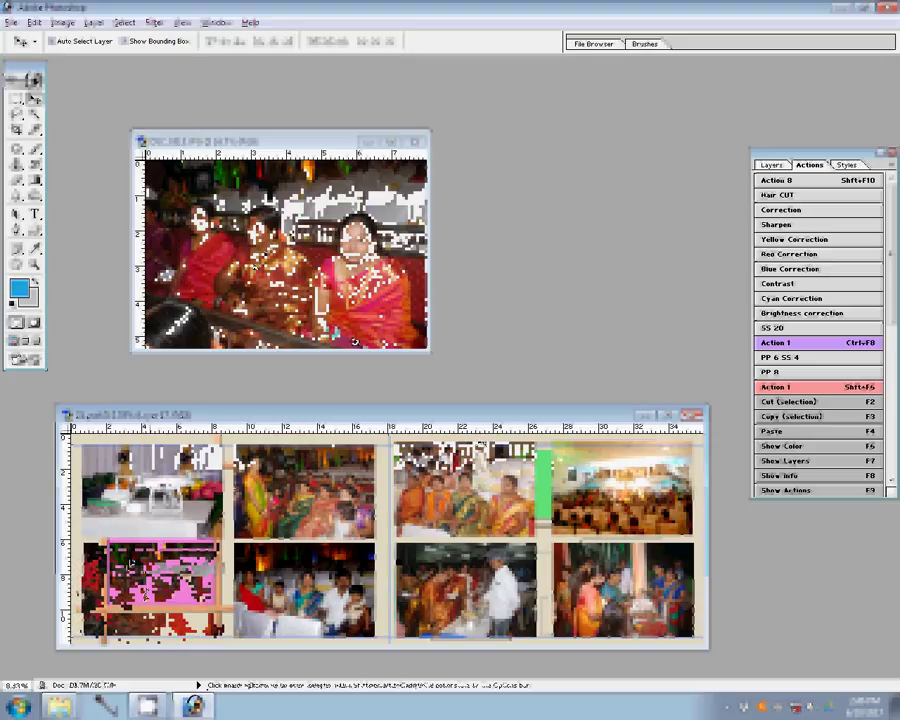
pyautogui.click(354, 342)
pyautogui.hotkey('ctrl', 'w')
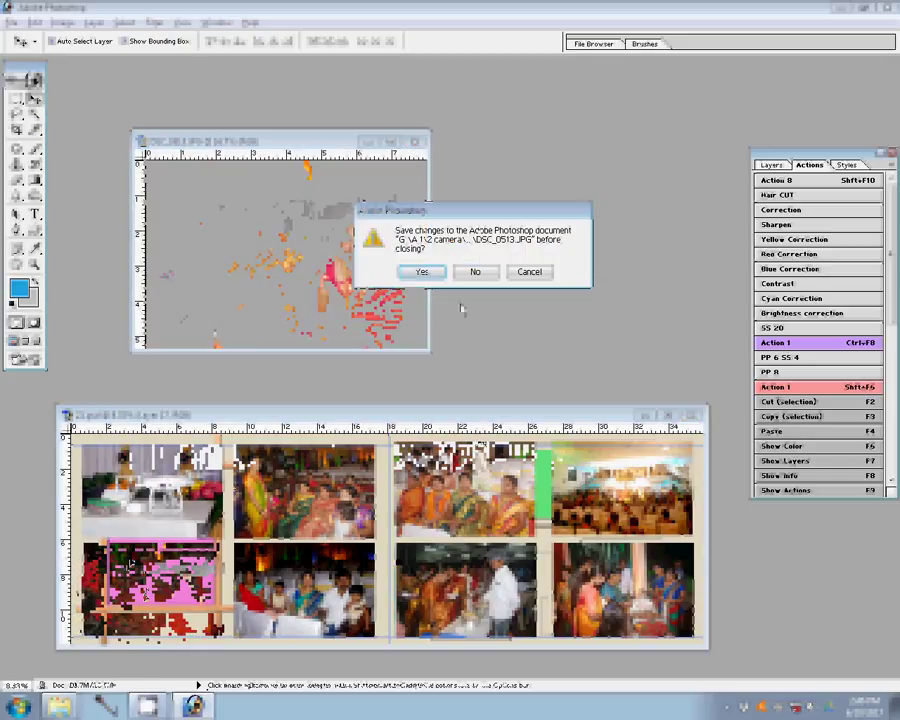
# Close the original photo without saving, and select Layer 10, the bottom-right photo.
pyautogui.press('n')
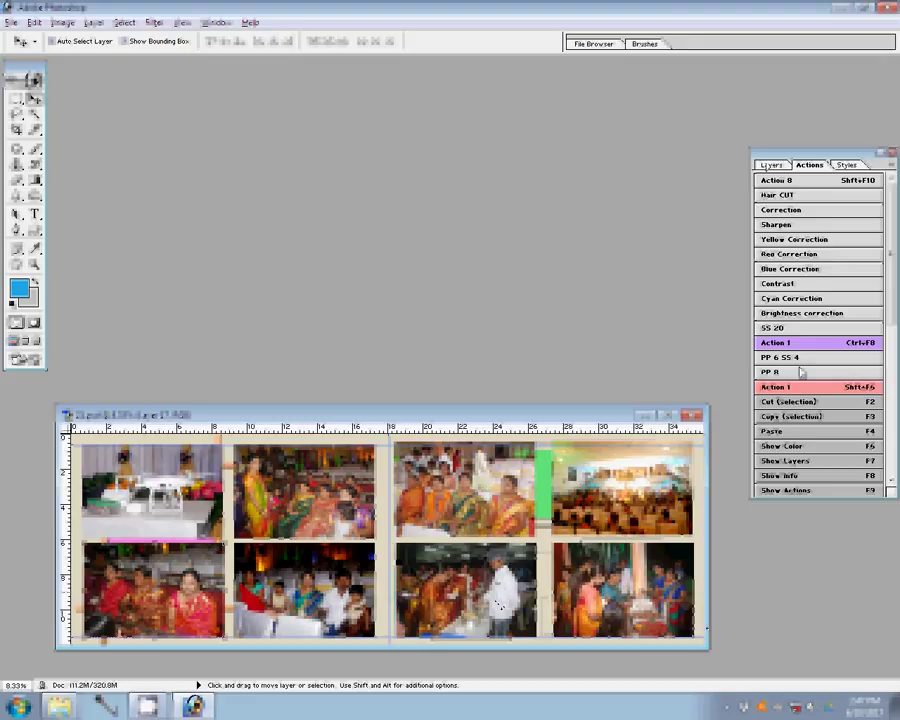
pyautogui.press('F7')
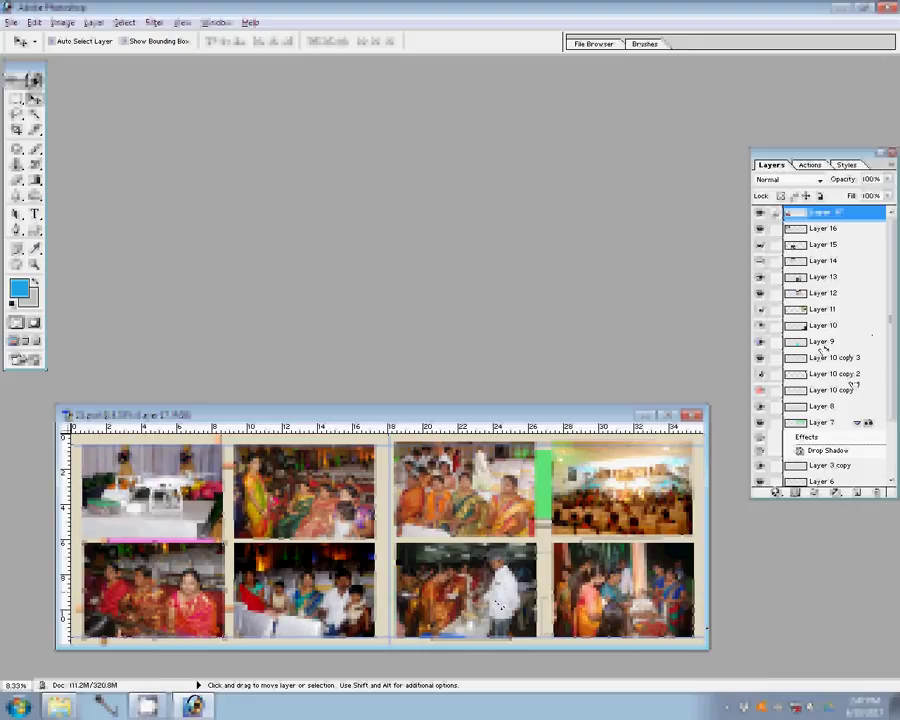
pyautogui.click(825, 343)
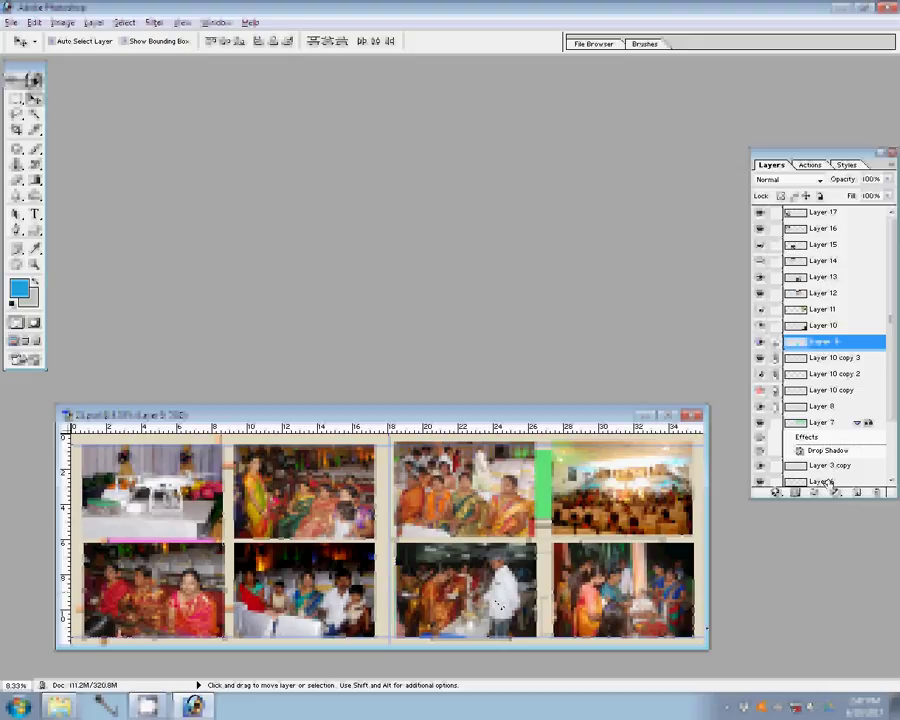
pyautogui.keyDown('ctrl'); pyautogui.click(415, 605); pyautogui.keyUp('ctrl')
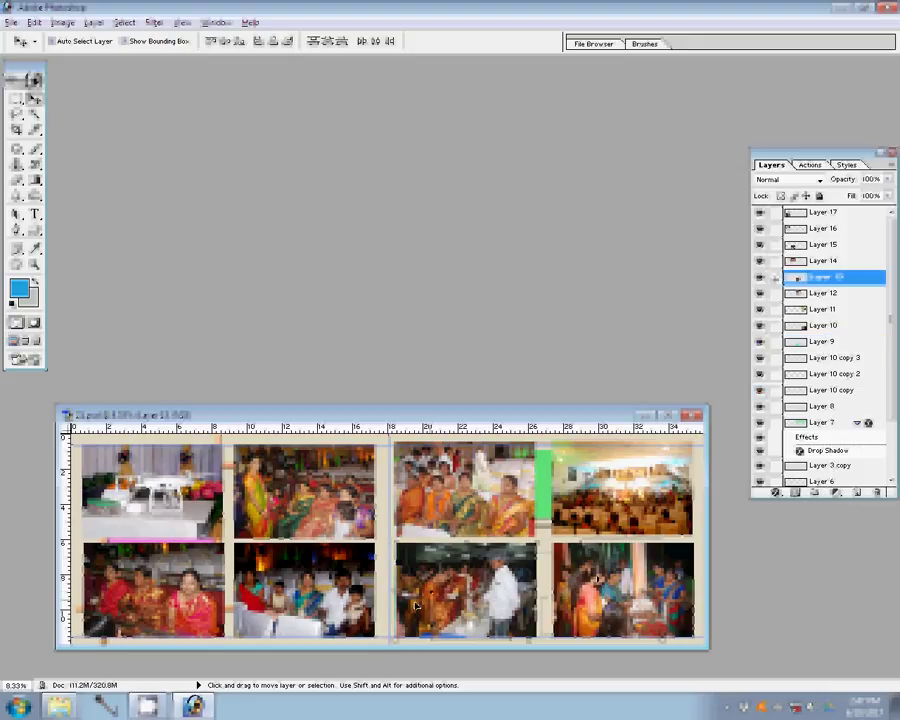
pyautogui.keyDown('ctrl'); pyautogui.click(415, 605); pyautogui.keyUp('ctrl')
# Add a 22 px Stroke to Layer 10 using the red-yellow gradient preset.
pyautogui.click(777, 493)
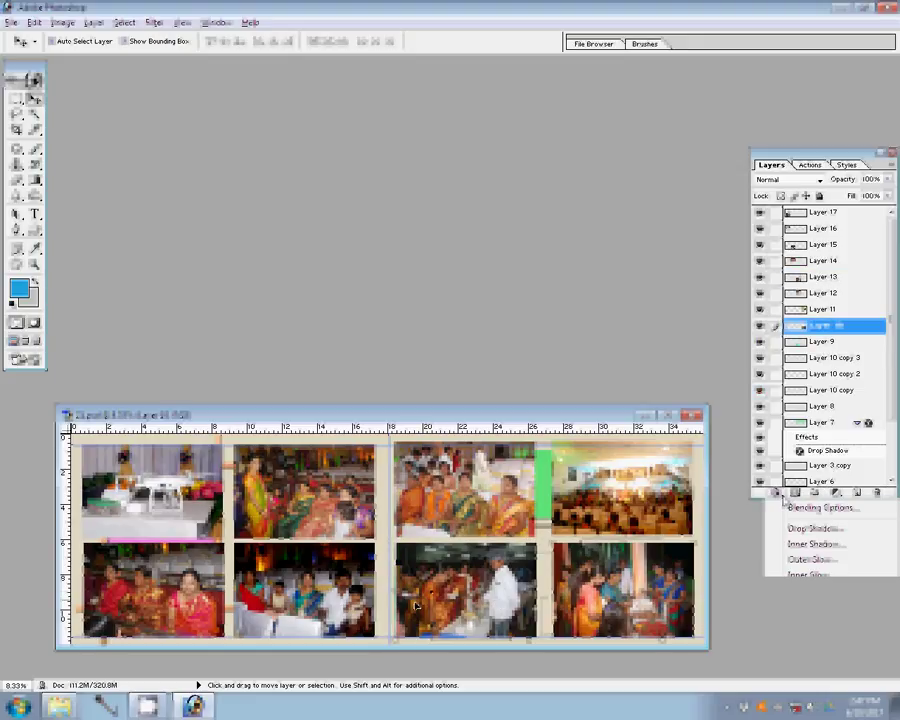
pyautogui.click(445, 392)
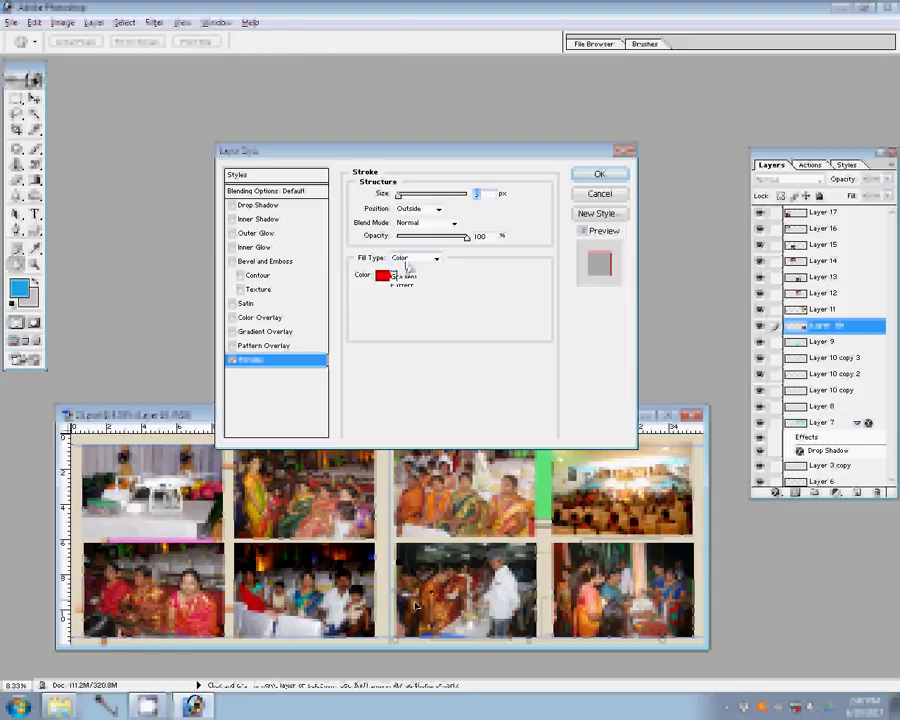
pyautogui.click(415, 258)
pyautogui.click(403, 276)
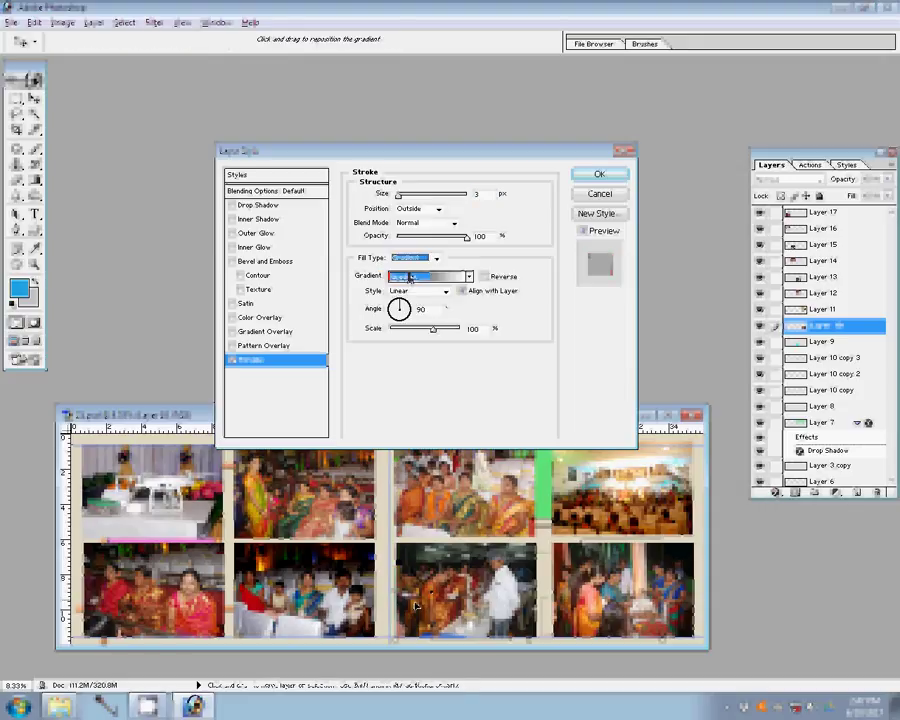
pyautogui.click(418, 275)
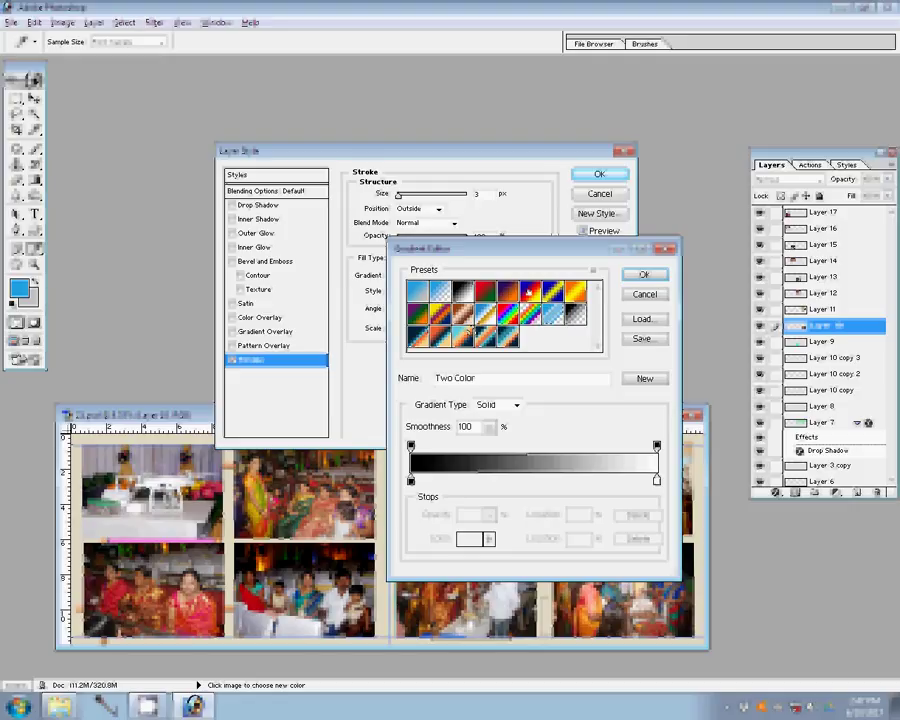
pyautogui.click(470, 330)
pyautogui.press('Return')
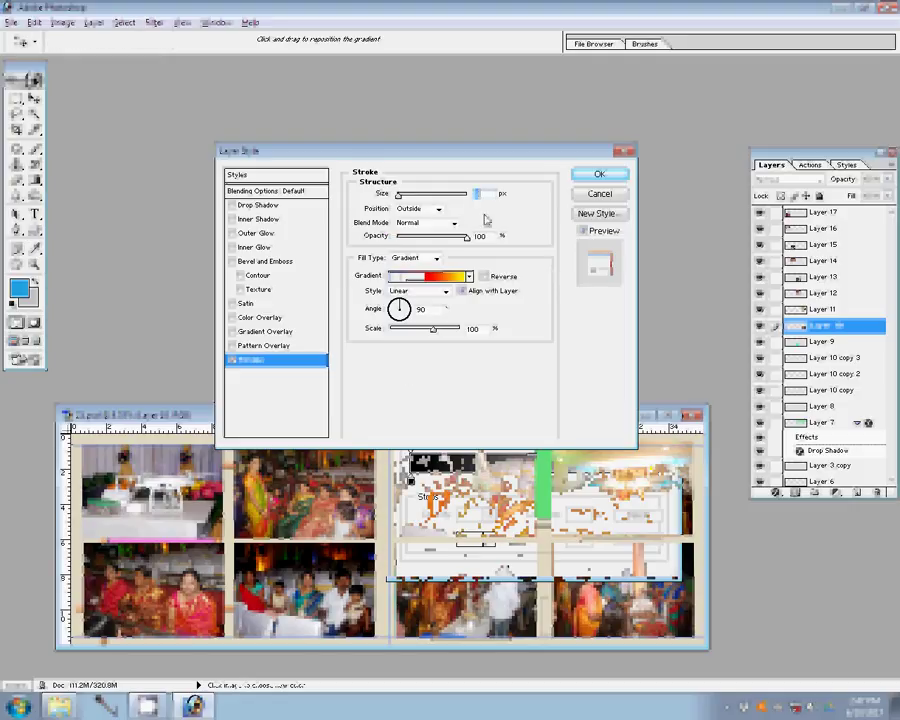
pyautogui.write('22')
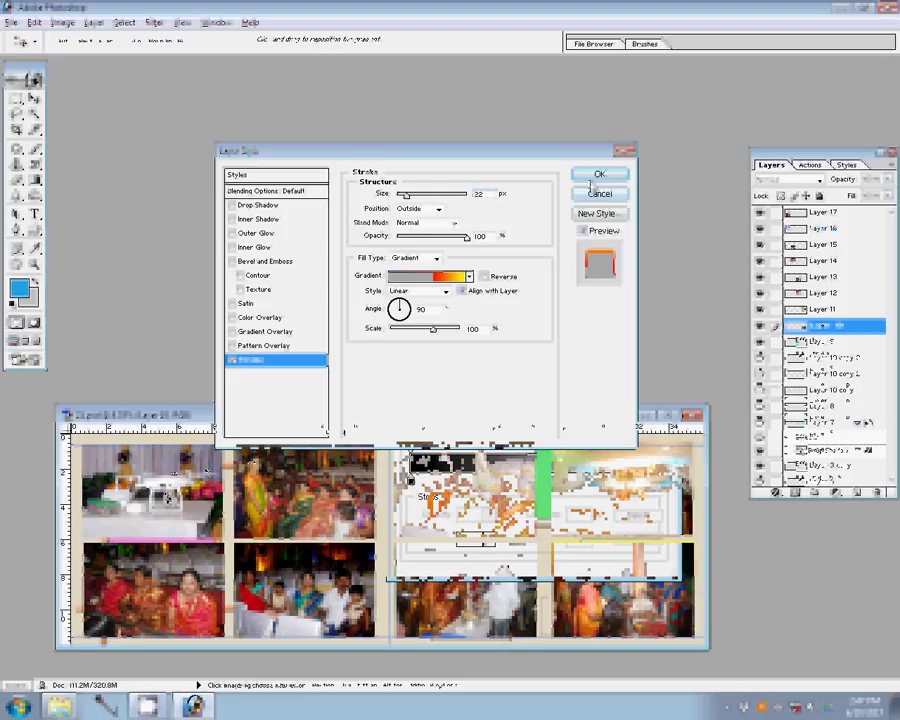
pyautogui.click(593, 178)
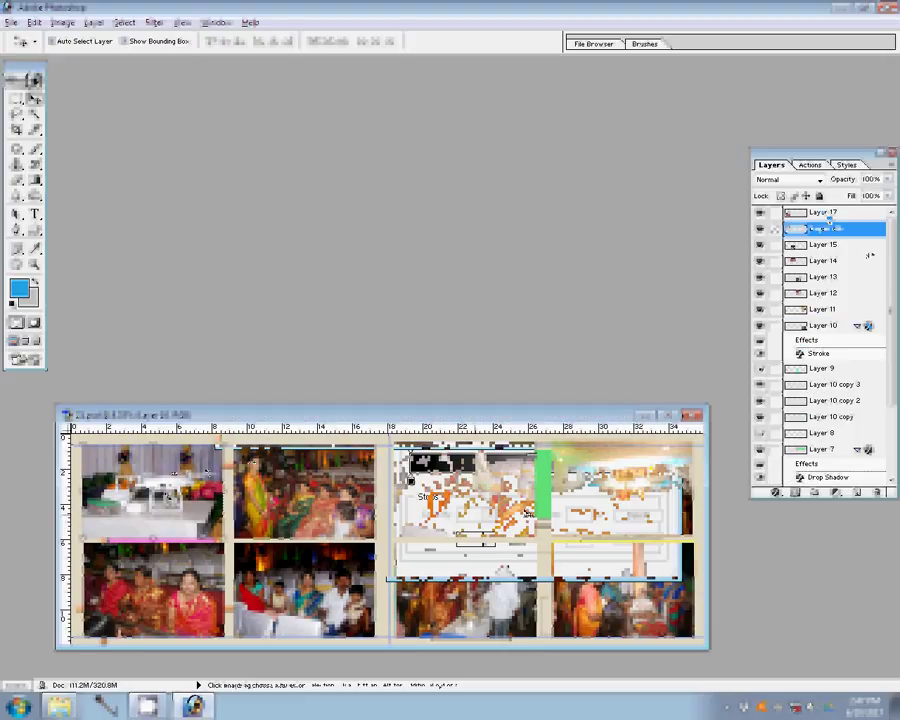
# Merge Layers 17 down through 11 into one layer above the stroked Layer 10.
pyautogui.click(822, 212)
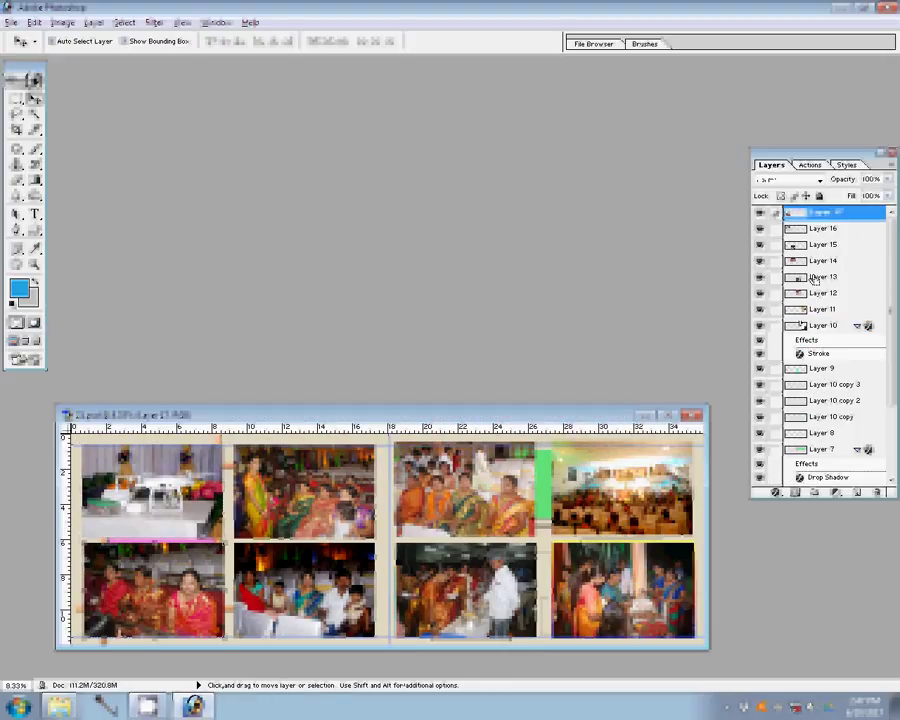
pyautogui.hotkey('ctrl', 'e')
pyautogui.hotkey('ctrl', 'e')
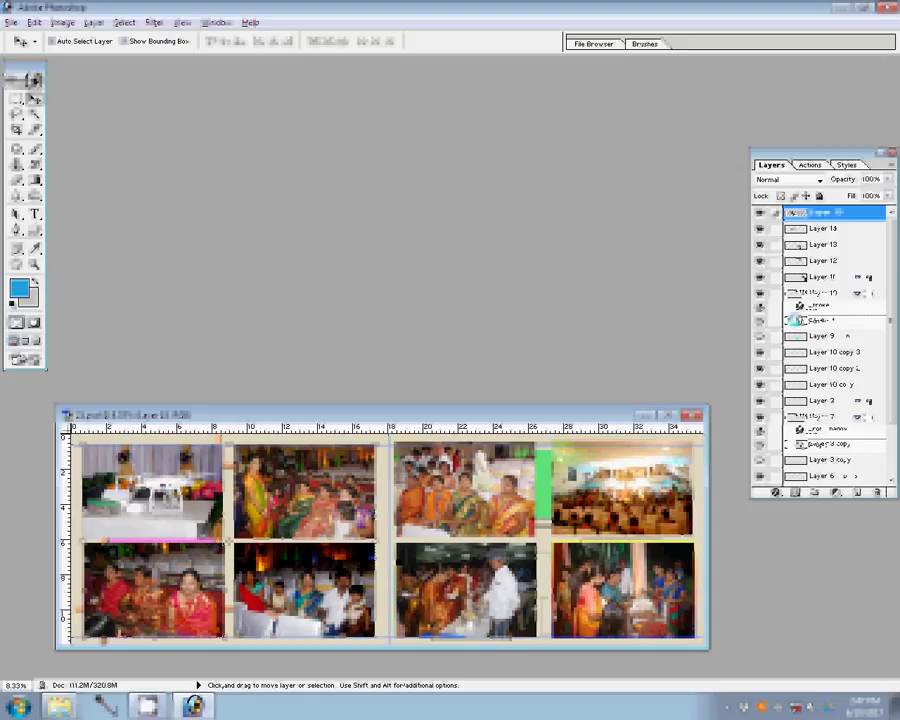
pyautogui.hotkey('ctrl', 'e')
pyautogui.hotkey('ctrl', 'e')
pyautogui.hotkey('ctrl', 'e')
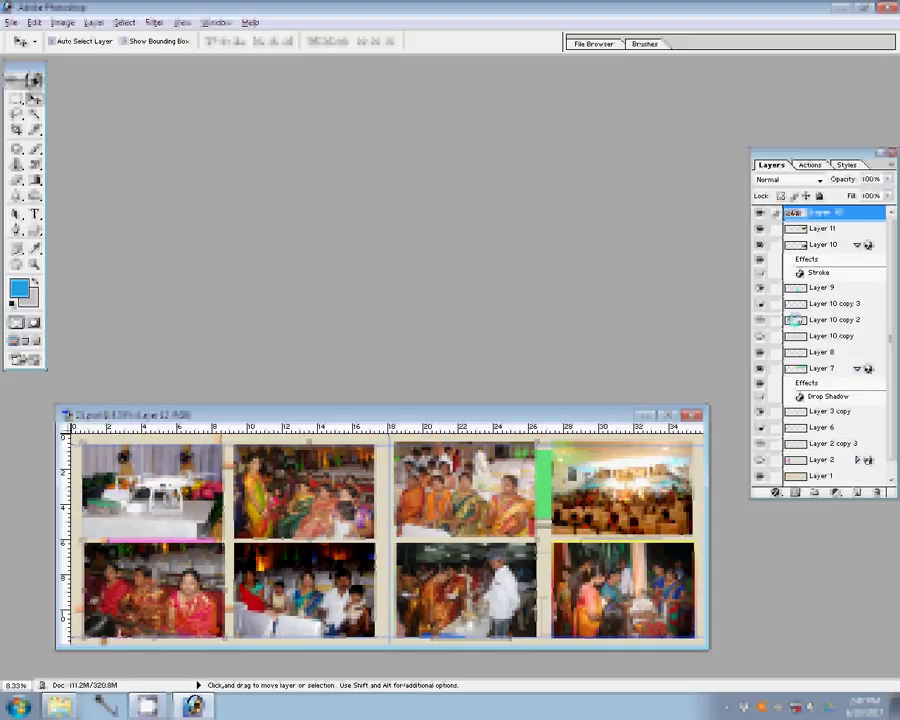
pyautogui.hotkey('ctrl', 'e')
pyautogui.hotkey('ctrl', 'e')
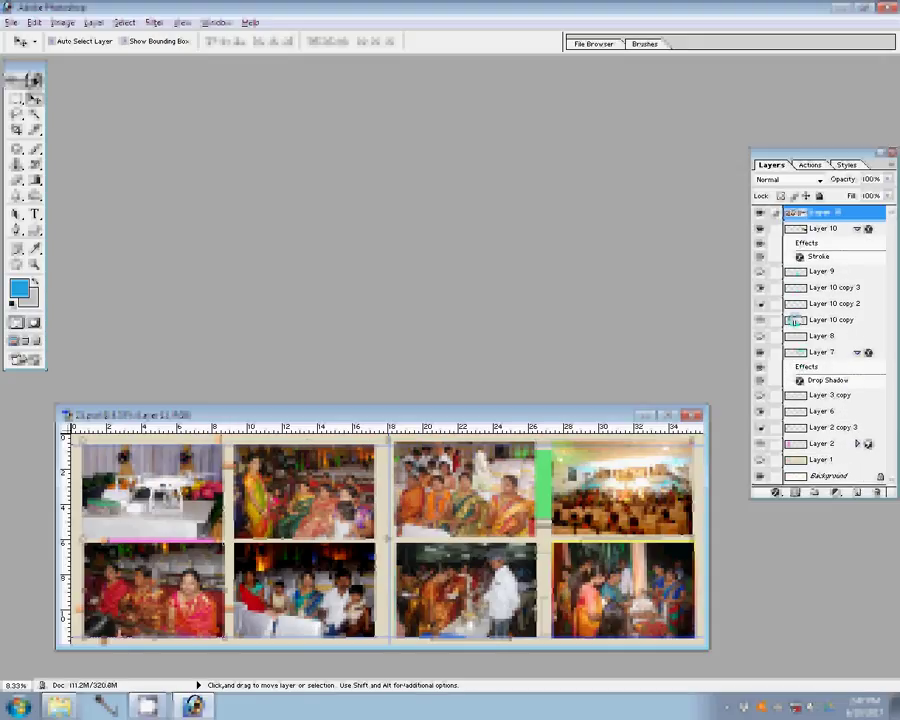
pyautogui.hotkey('ctrl', 'e')
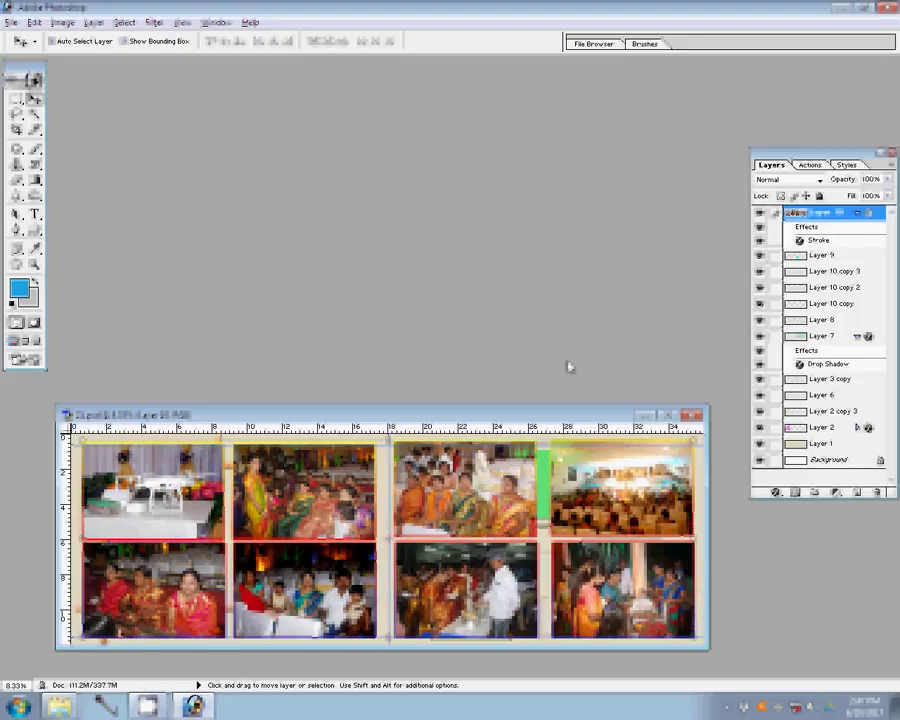
# Save the spread as Photoshop file '18' in the G:\00 folder.
pyautogui.click(12, 22)
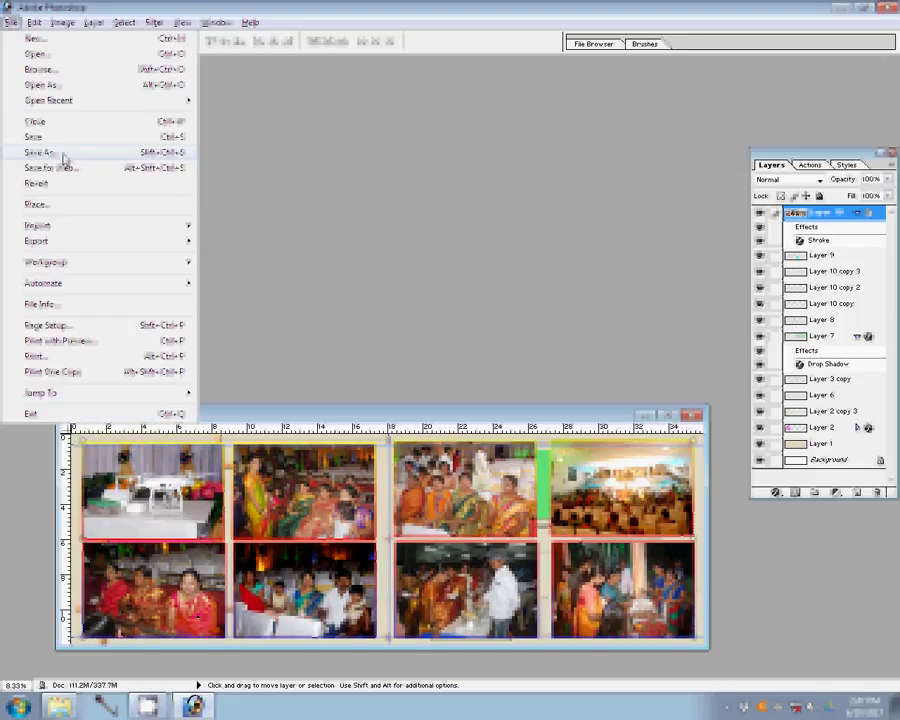
pyautogui.click(64, 155)
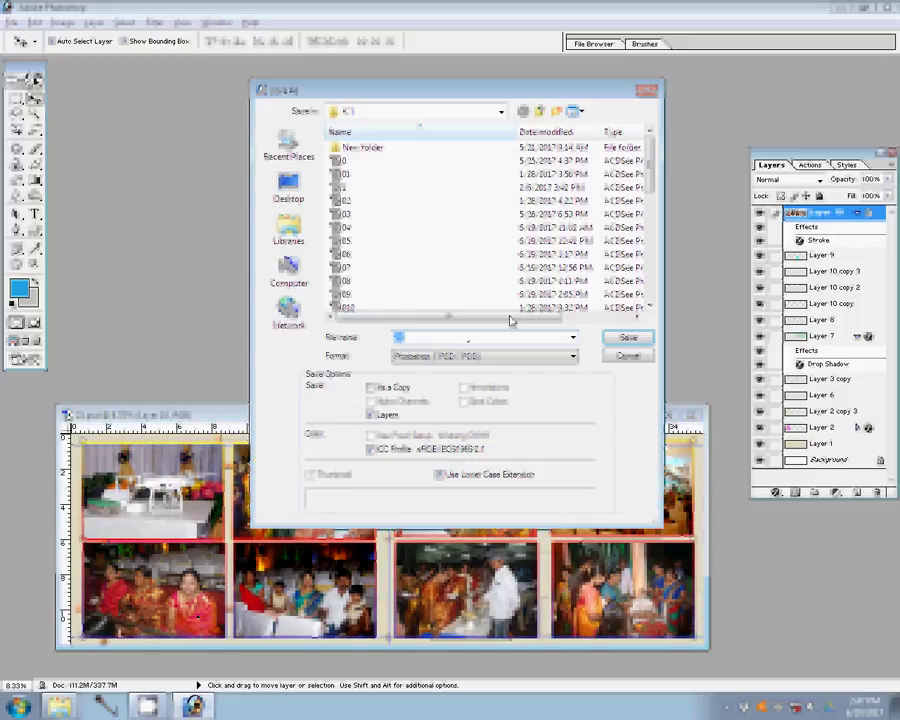
pyautogui.click(289, 268)
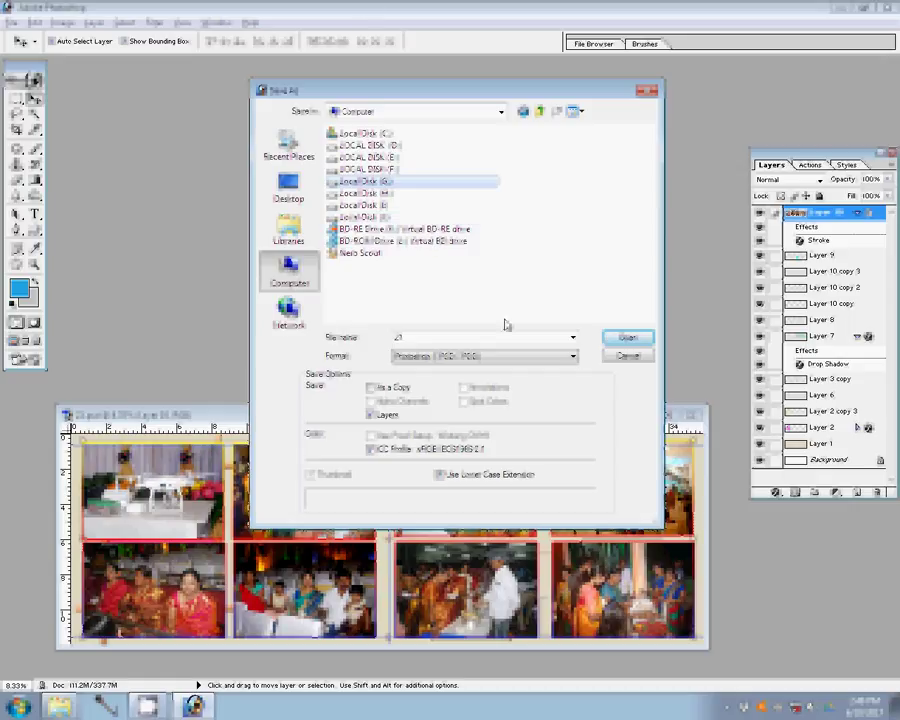
pyautogui.press('Return')
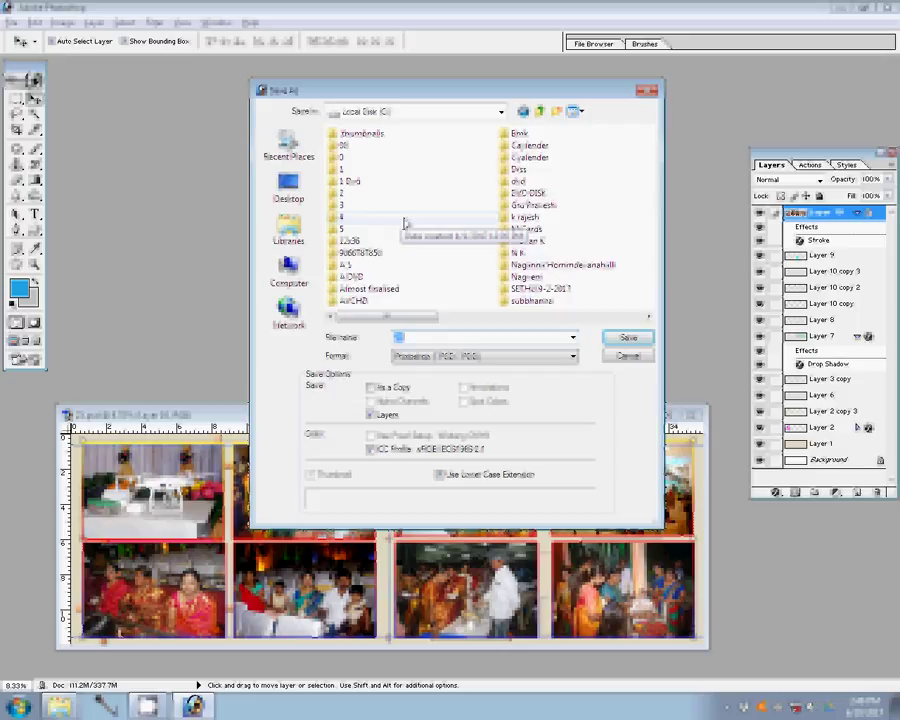
pyautogui.click(346, 146)
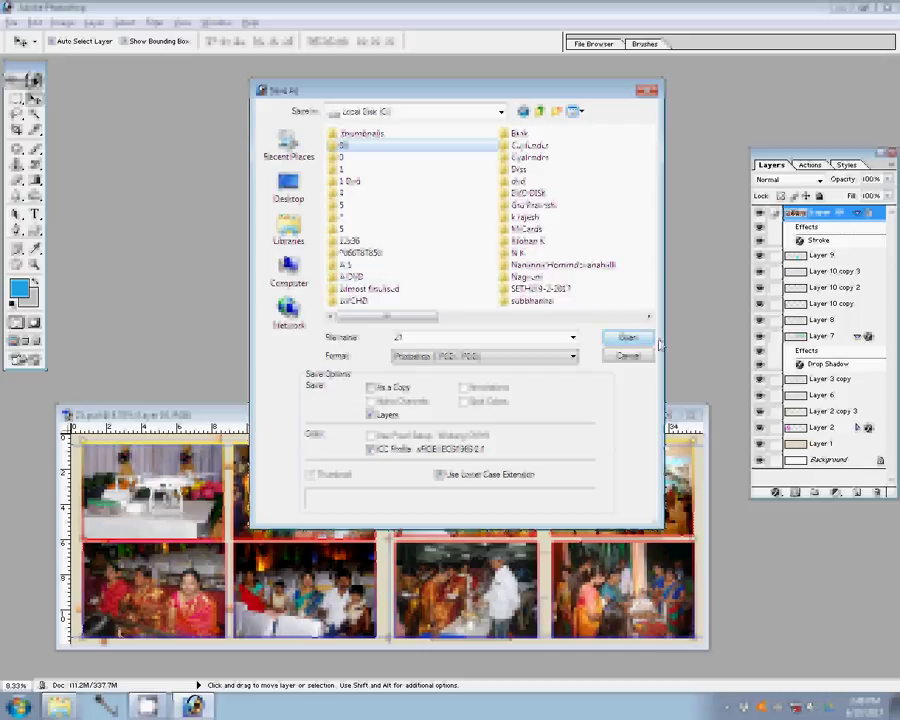
pyautogui.click(628, 338)
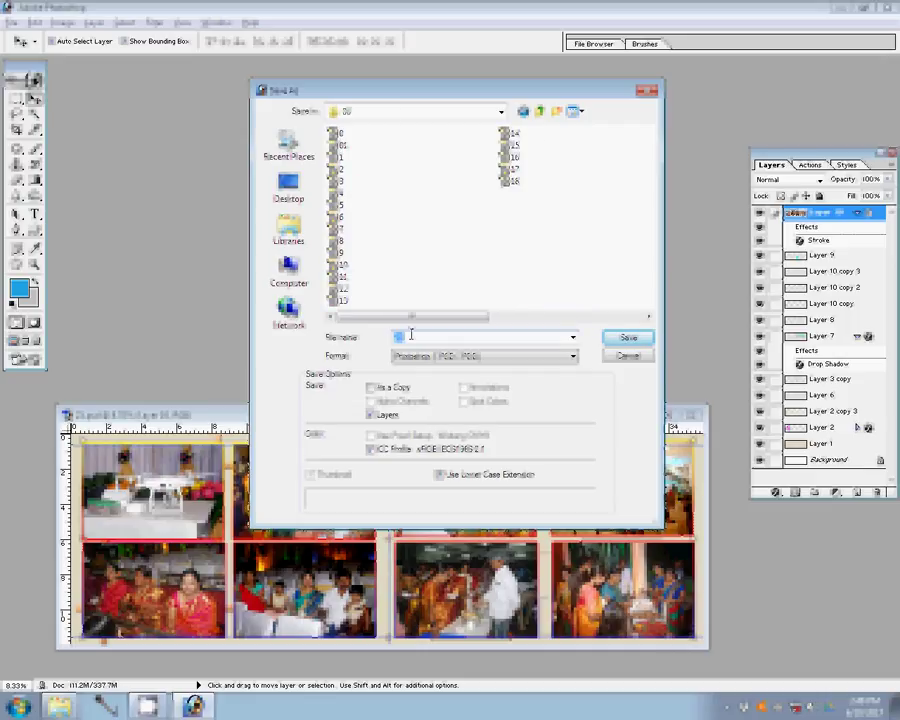
pyautogui.write('18')
pyautogui.click(627, 338)
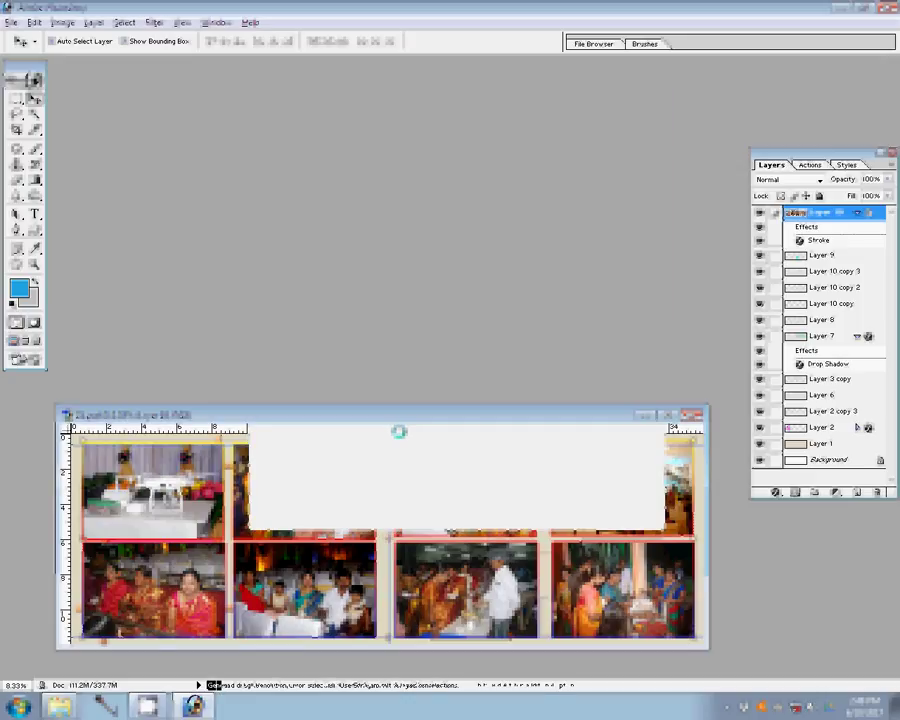